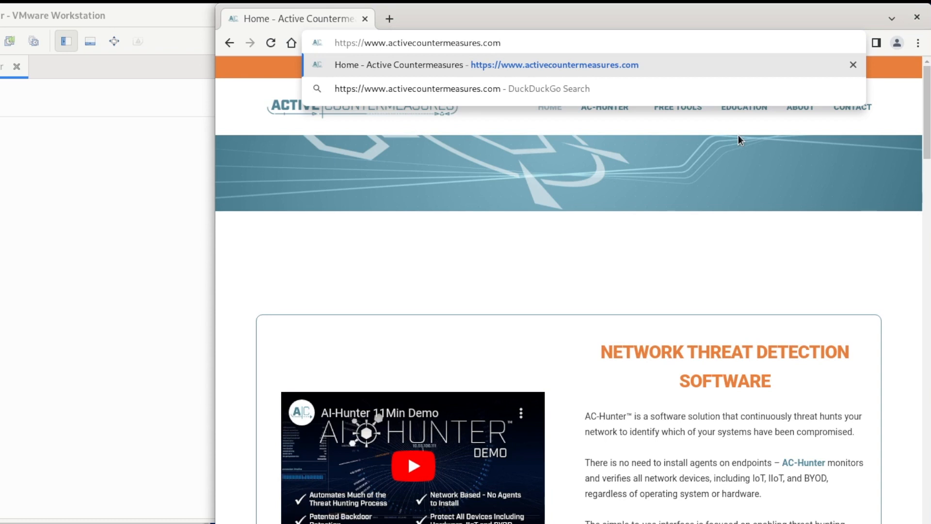
Load activecountermeasures.com and open the AC-Hunter Community Edition page from the AC-HUNTER menu
key(Return)
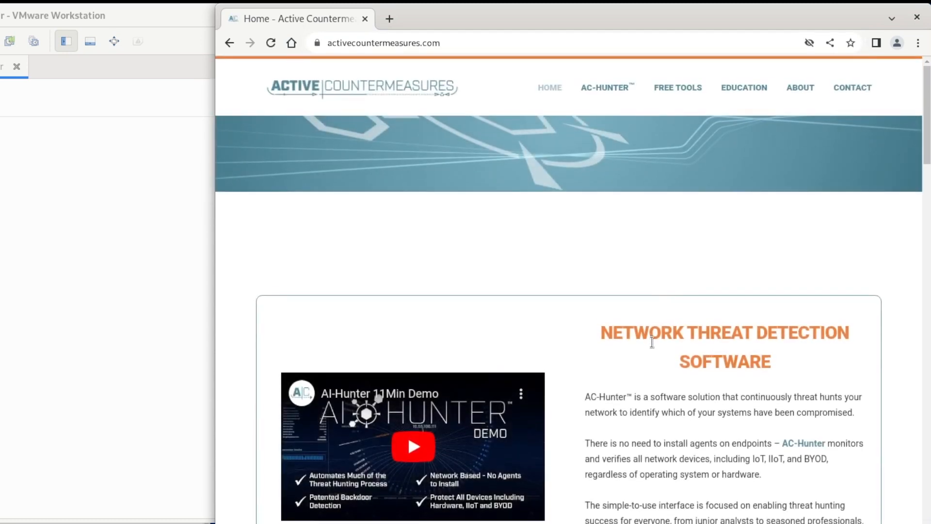
mouse_move(601, 108)
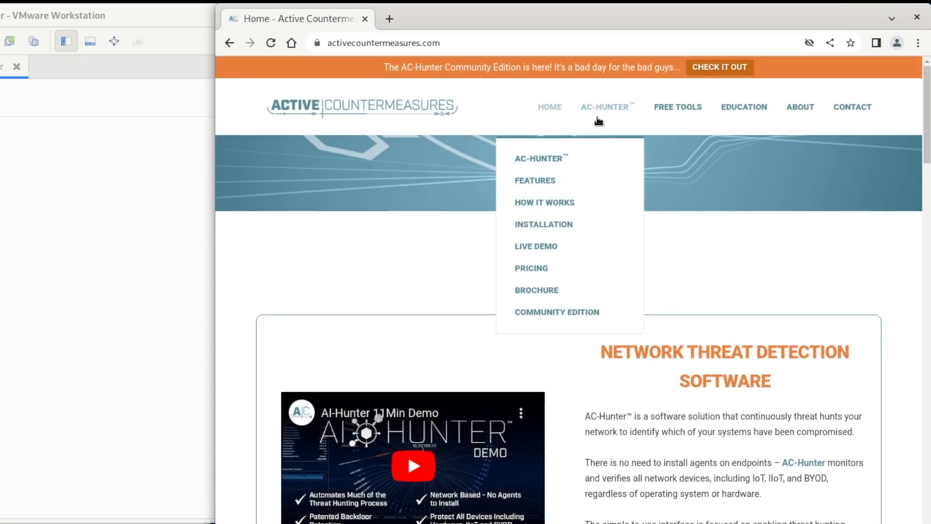
click(582, 314)
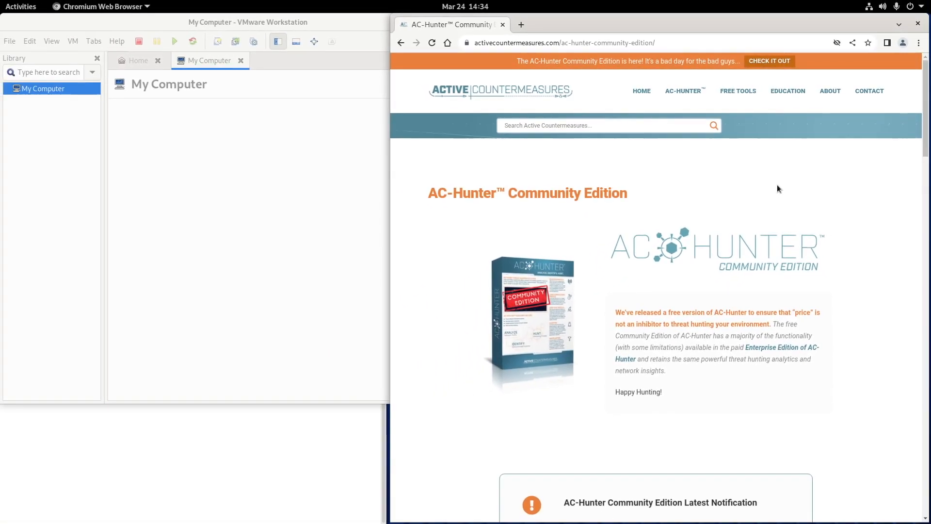
Scroll through the page's Download, Documentation and Support sections
scroll(746, 226, down, 10)
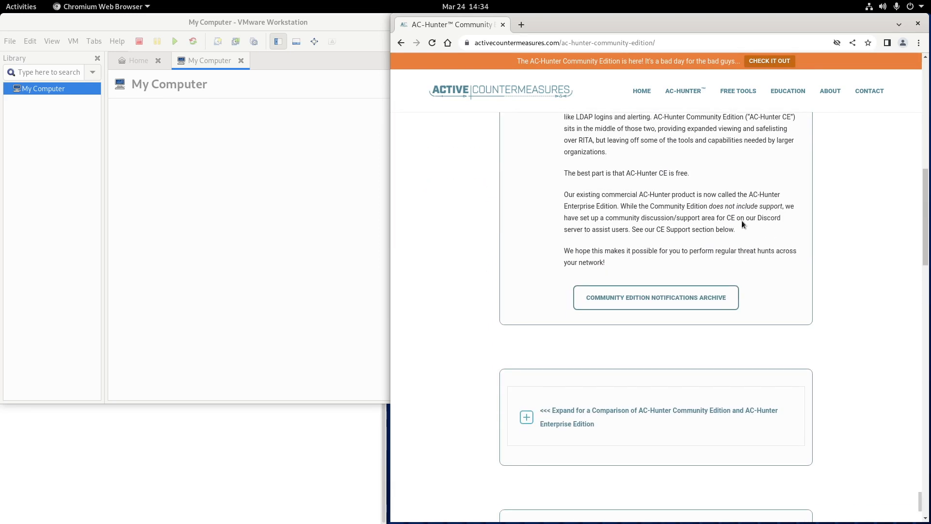
scroll(742, 224, down, 5)
scroll(742, 224, down, 5)
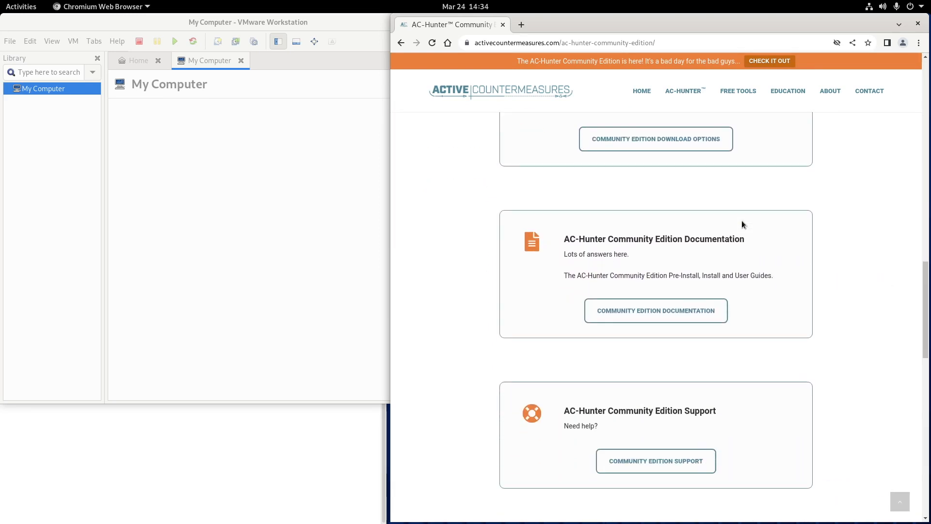
scroll(741, 220, down, 4)
scroll(741, 220, up, 2)
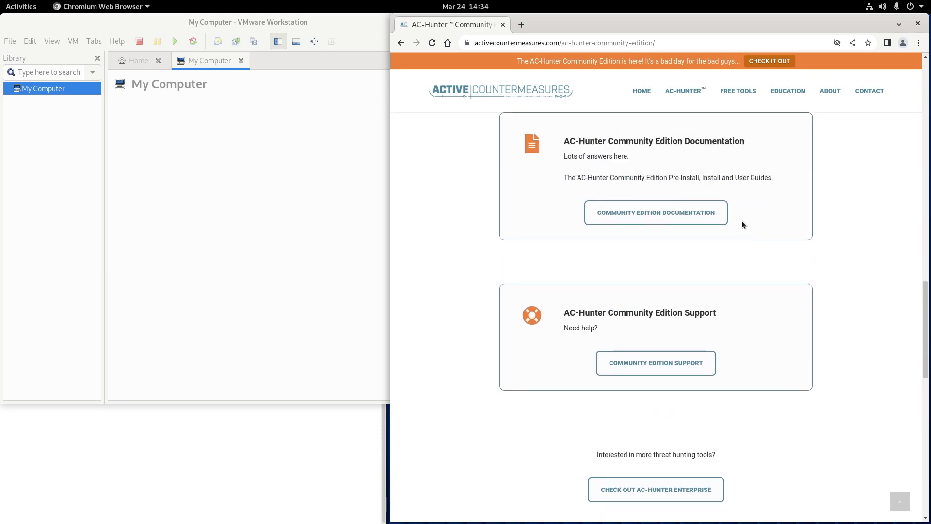
scroll(741, 220, up, 7)
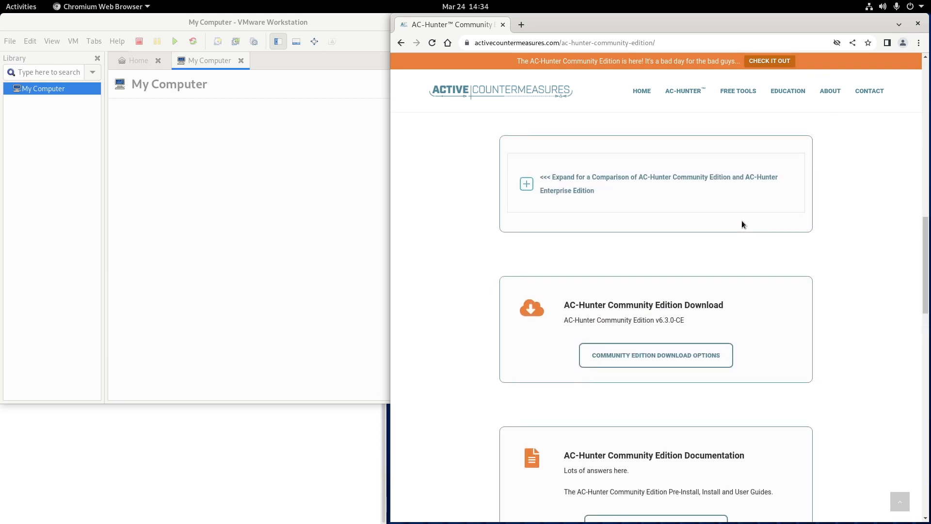
Show the Community Edition download options with the 7.7GB VMware image and its sha256sum
click(653, 371)
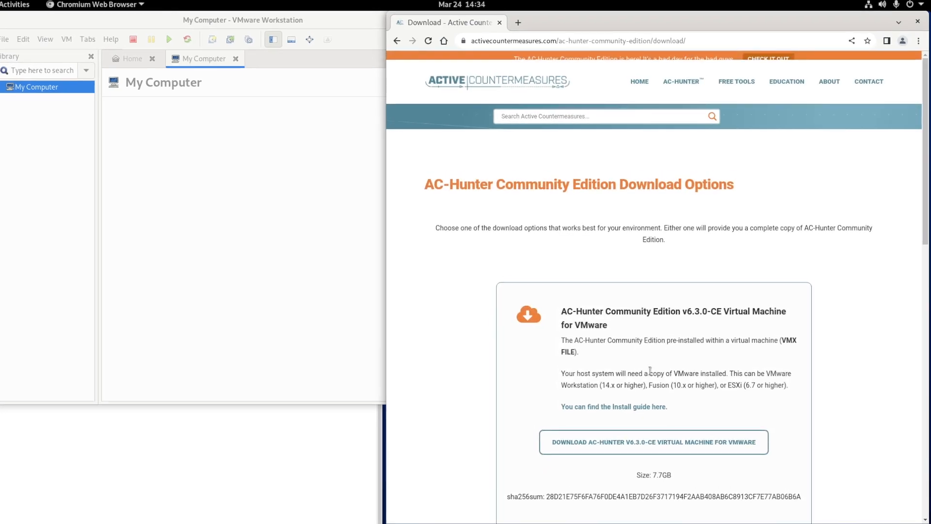
scroll(827, 344, down, 8)
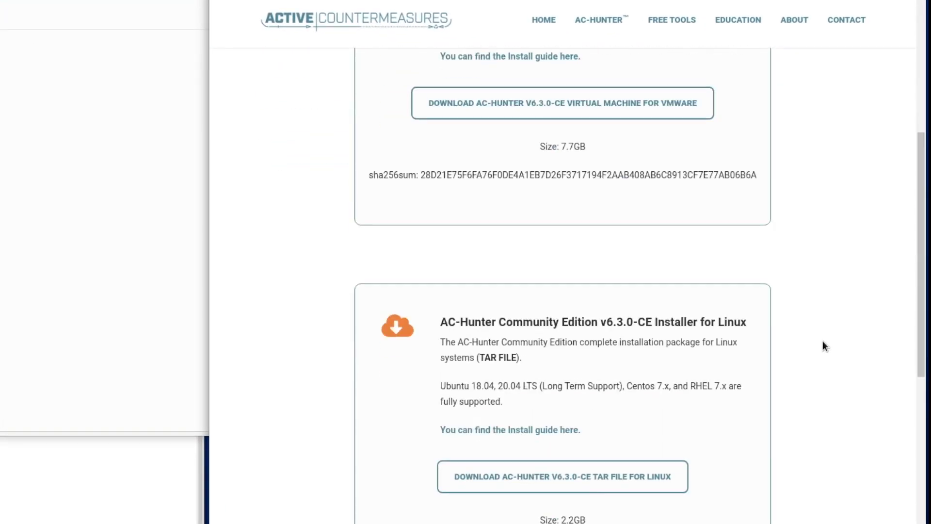
scroll(826, 345, up, 3)
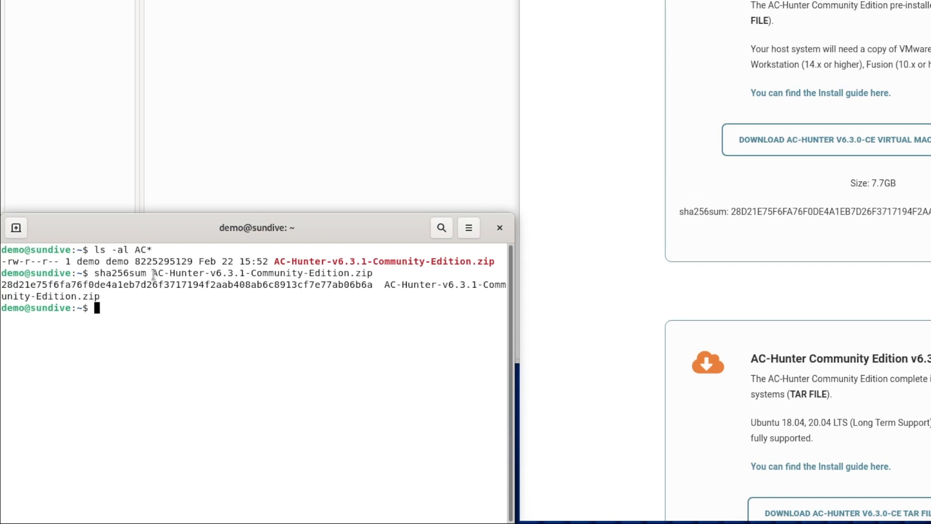
Highlight the zip file name, the sha256sum command and the computed hash in the terminal
drag(153, 275, 372, 275)
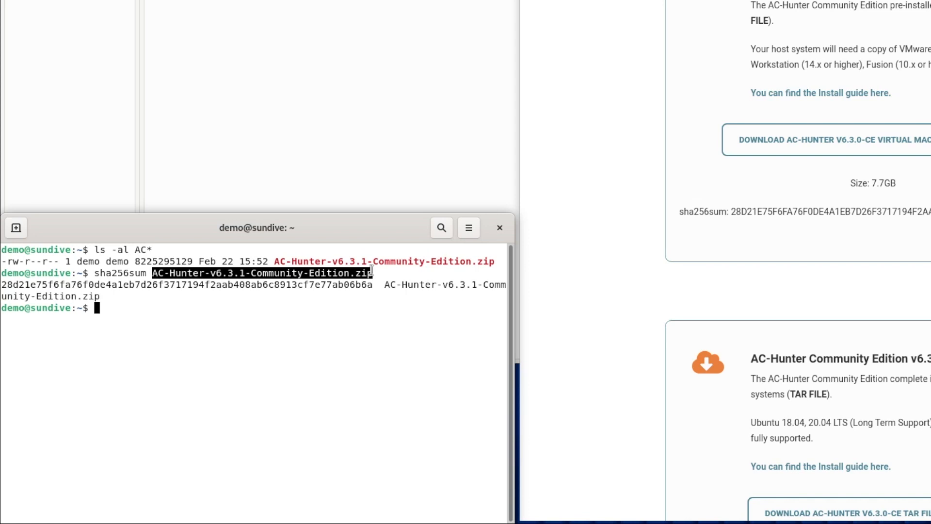
drag(96, 272, 380, 273)
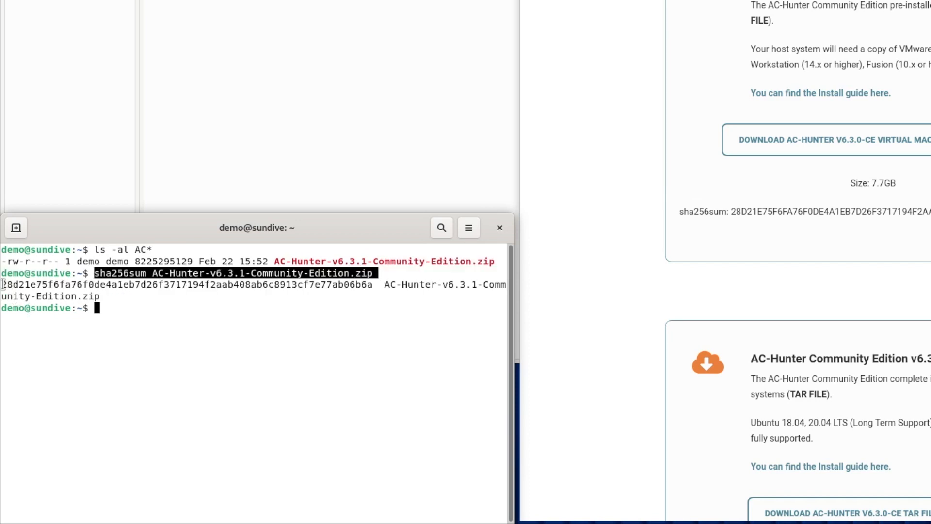
drag(2, 284, 374, 285)
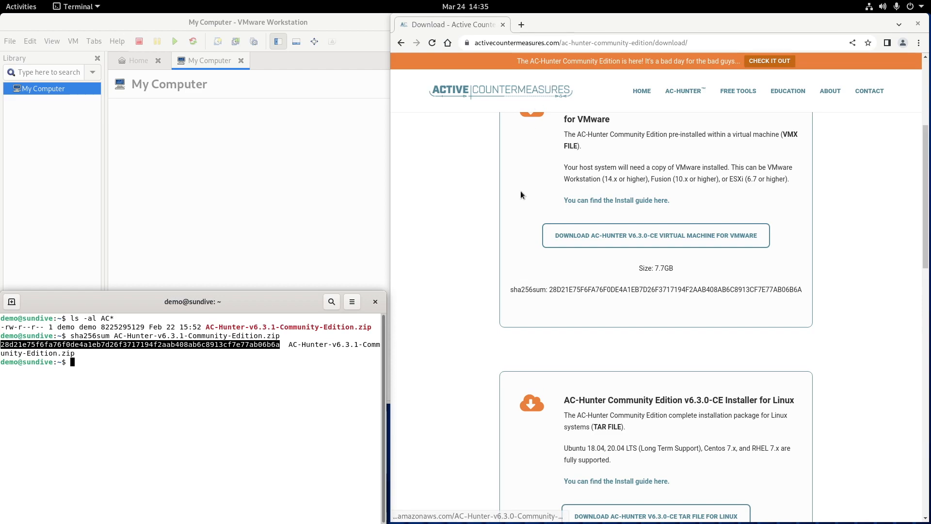
Open the Community Edition Documentation page listing the v6.3.0-CE guides
scroll(759, 140, down, 8)
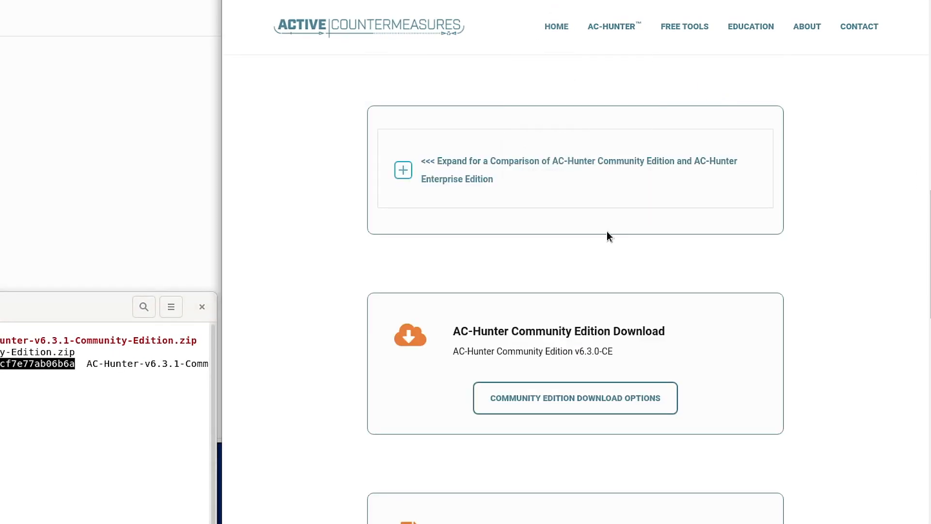
scroll(605, 232, down, 5)
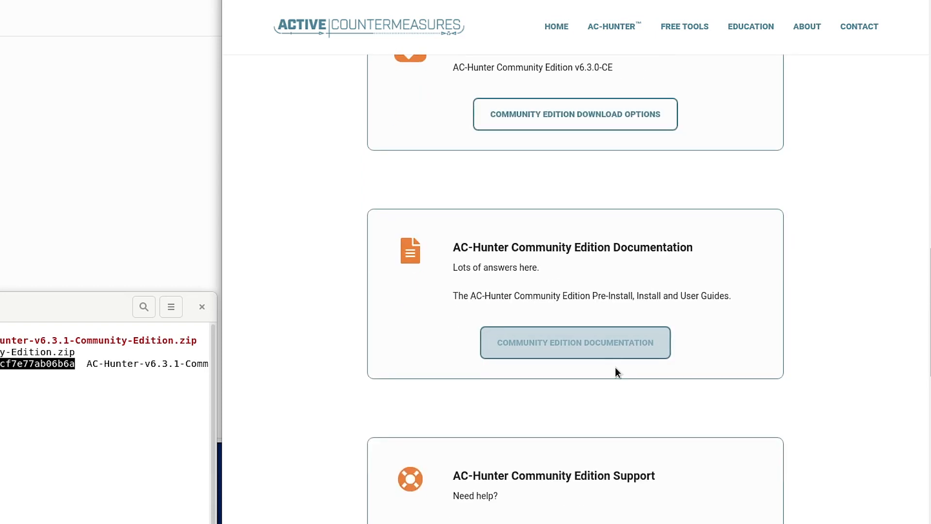
click(607, 345)
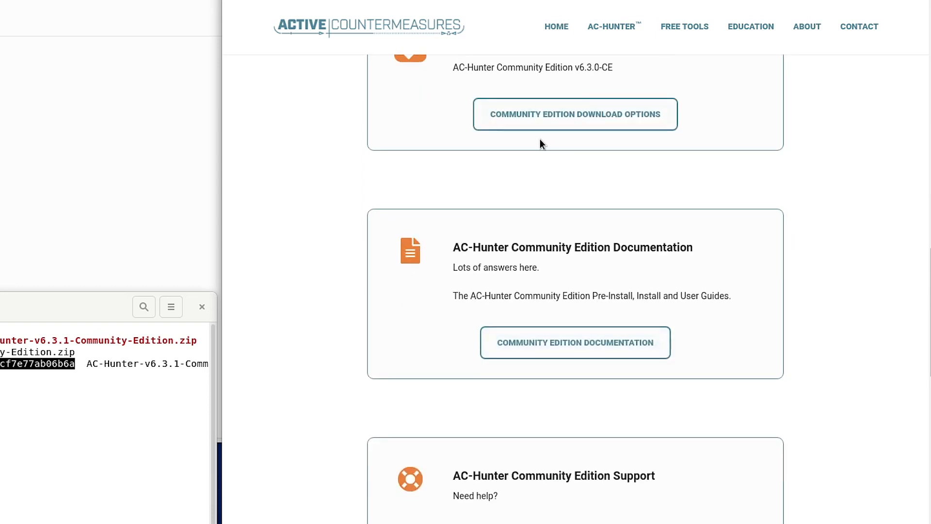
scroll(674, 377, up, 1)
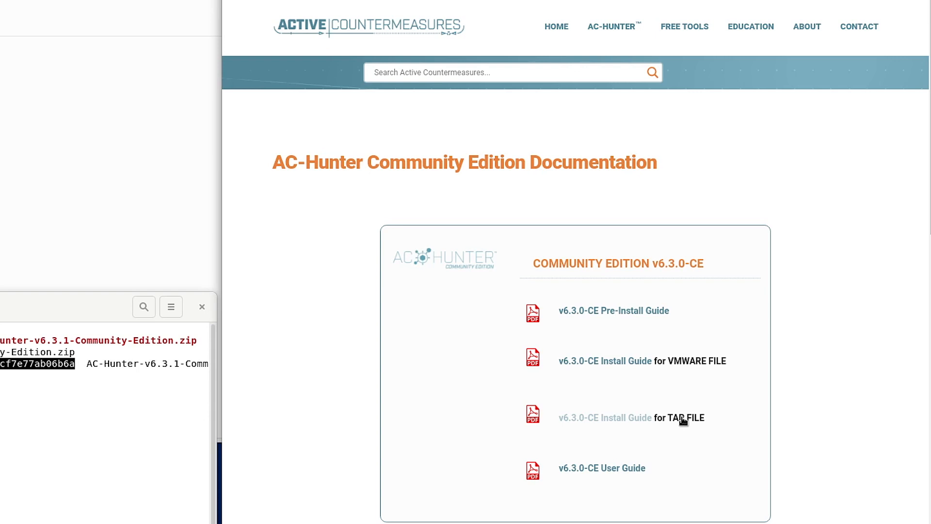
Open the v6.3.0-CE VMware Install Guide PDF in a new tab and read down to the install steps
right_click(613, 365)
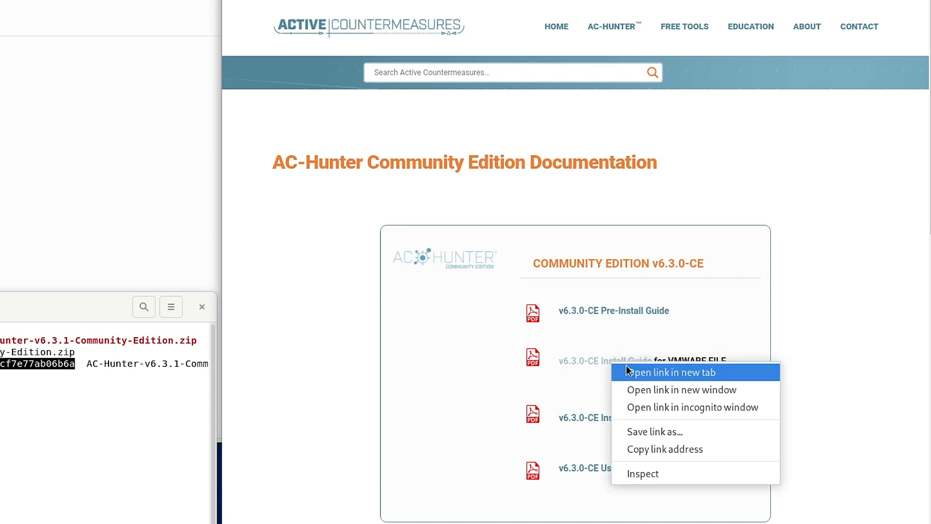
click(626, 373)
click(679, 1)
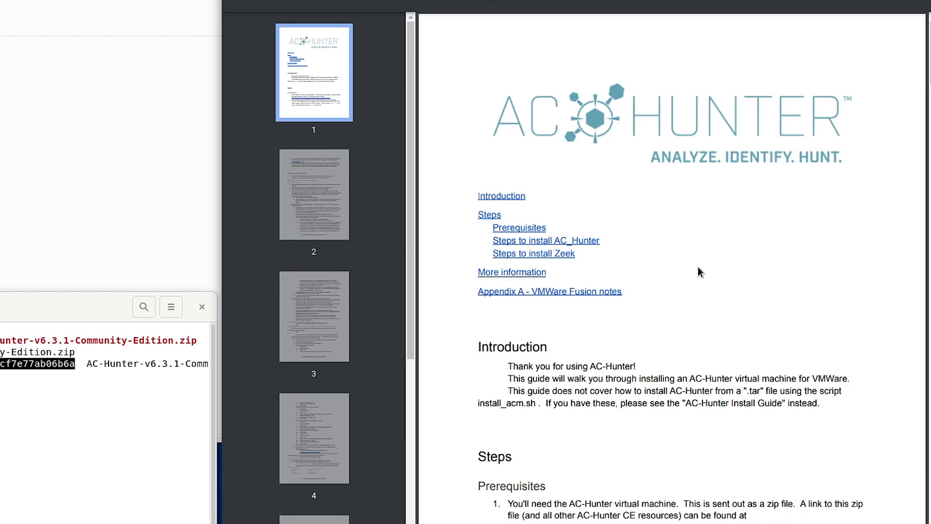
scroll(700, 280, down, 6)
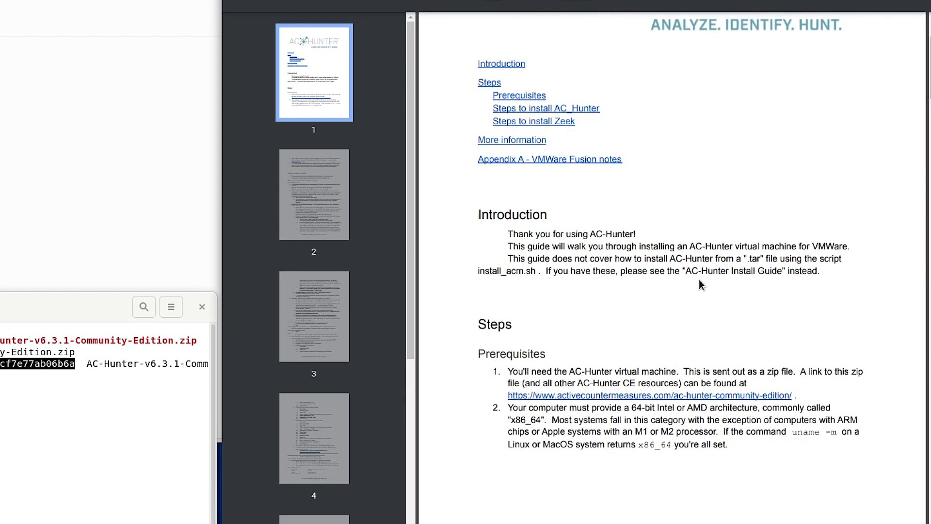
scroll(696, 282, down, 2)
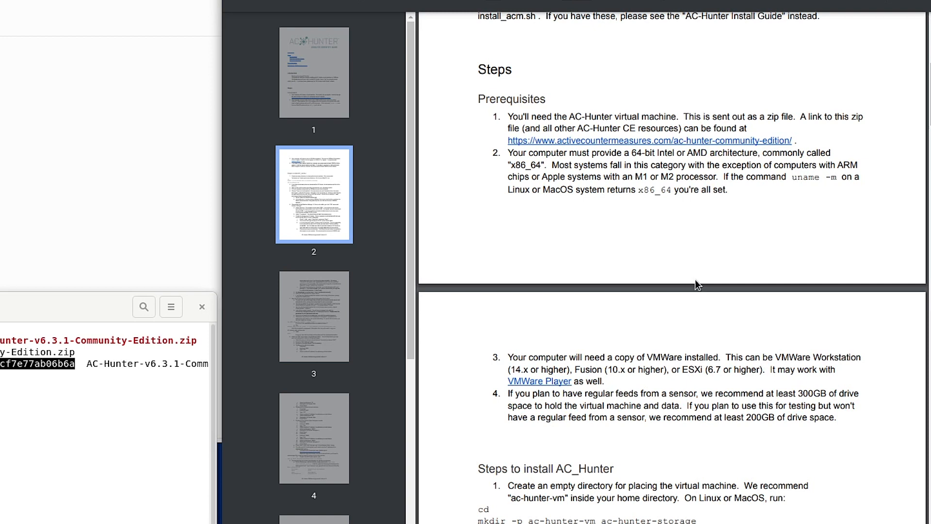
scroll(696, 284, down, 2)
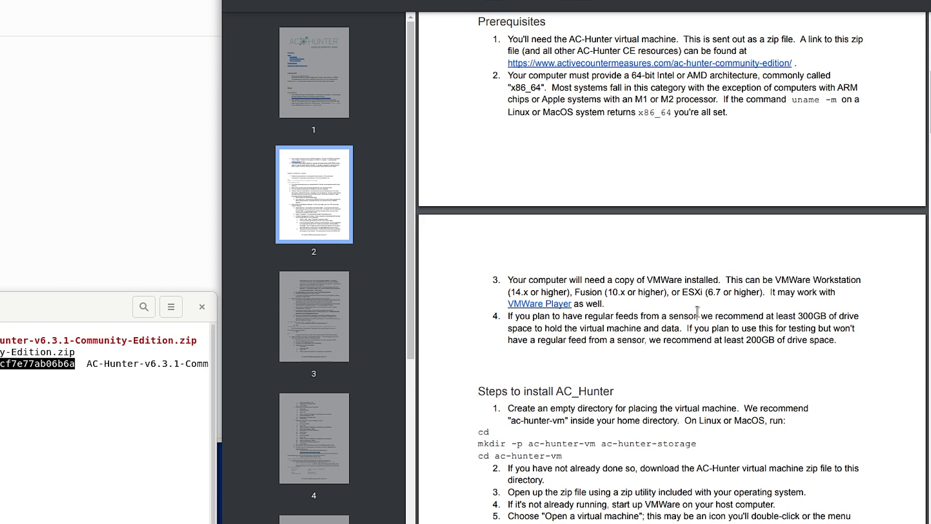
scroll(682, 303, down, 5)
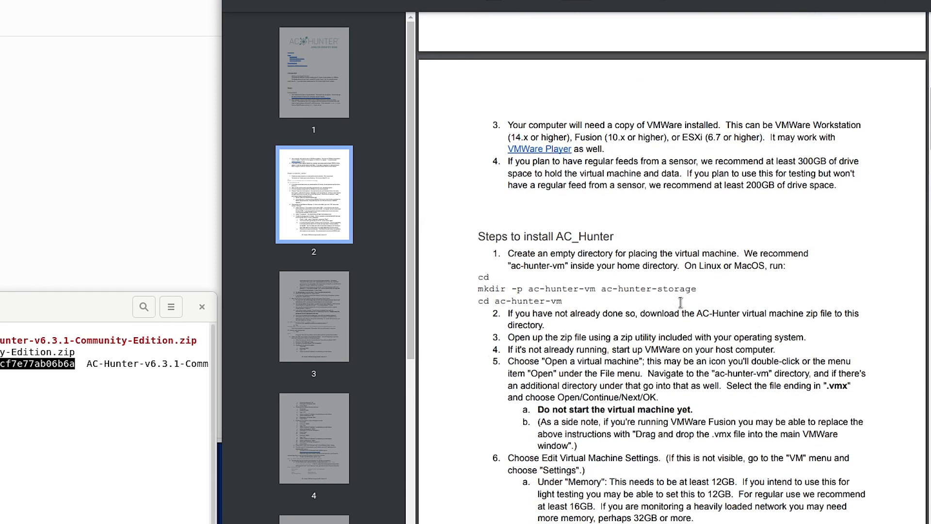
scroll(681, 303, down, 2)
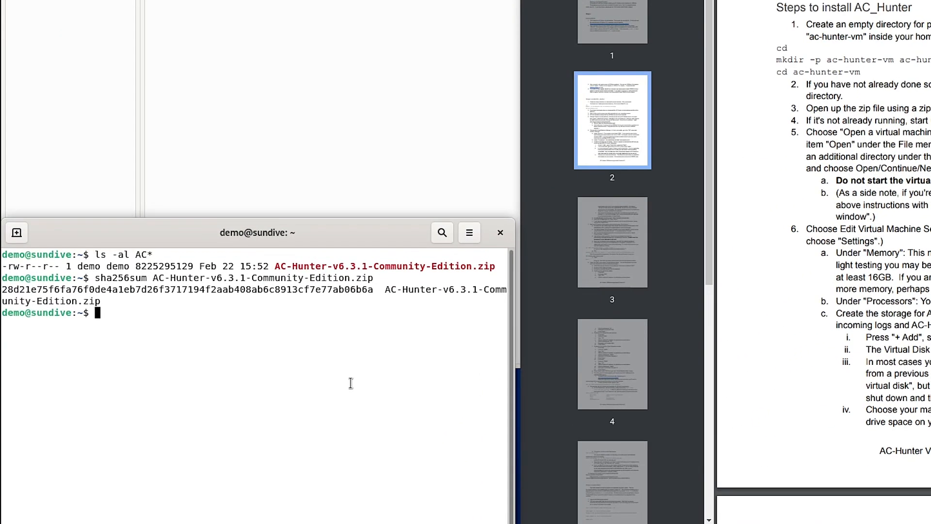
From the home directory, create the ac-hunter-vm and ac-hunter-storage folders with mkdir -p
text(cd)
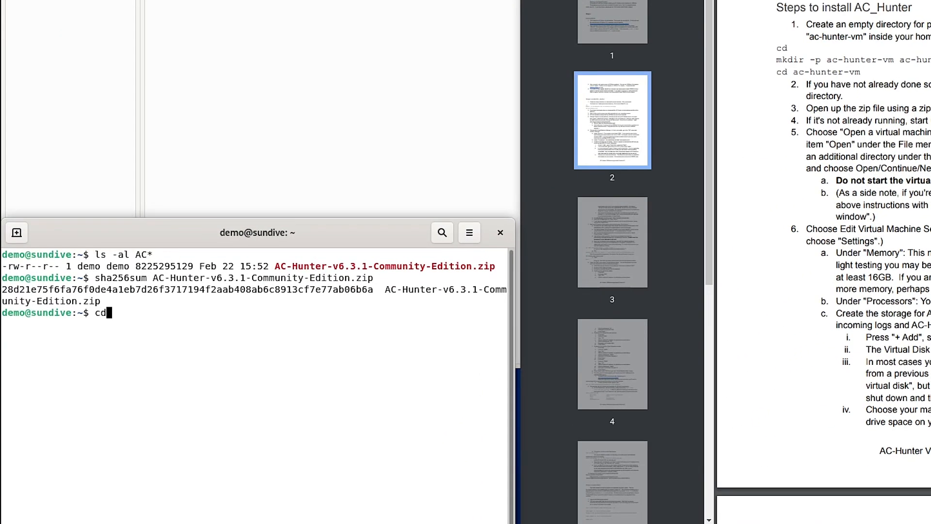
key(Return)
text(mkdir -p ac-hunter-)
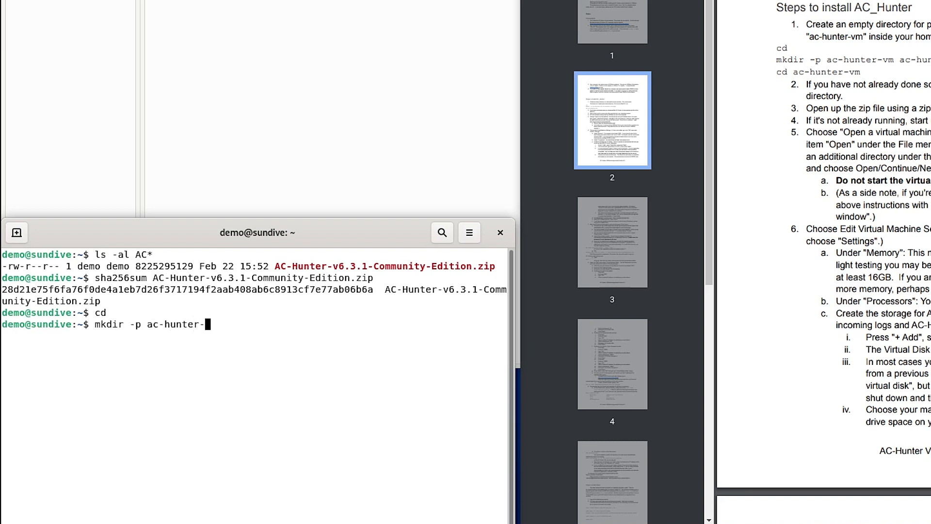
text(vm ac-hunter-stoer)
key(BackSpace)
key(BackSpace)
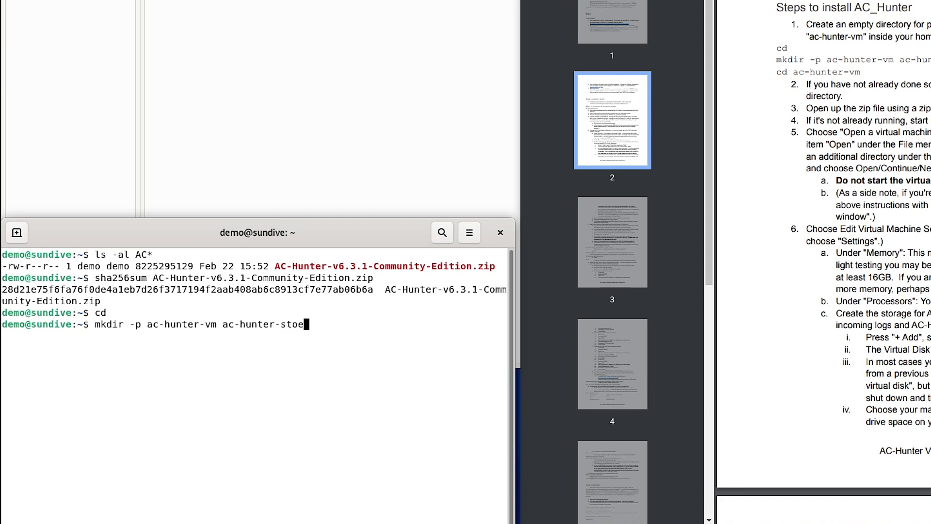
text(rage)
key(Return)
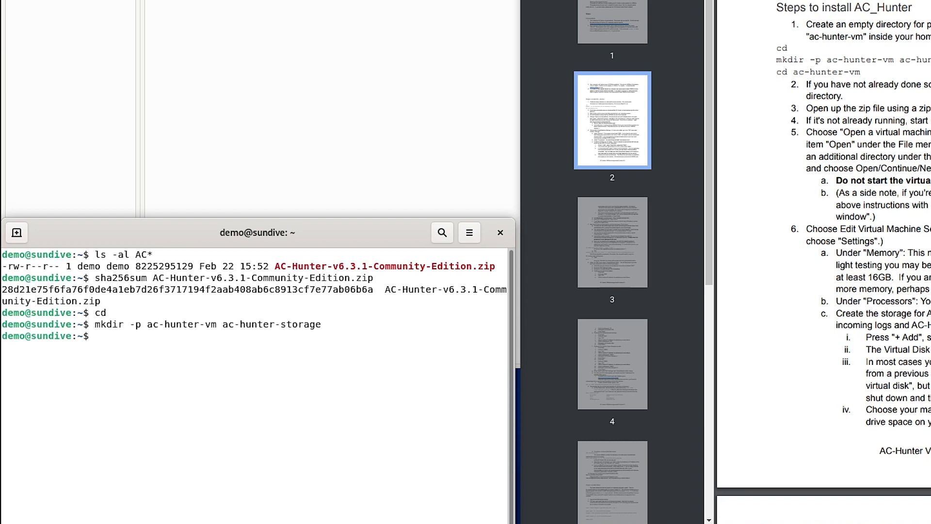
Enter ac-hunter-vm and move ../AC-Hunter-v6.3.1-Community-Edition.zip into it
text(cd ac-hunter)
text(-)
text(v)
key(Tab)
key(Return)
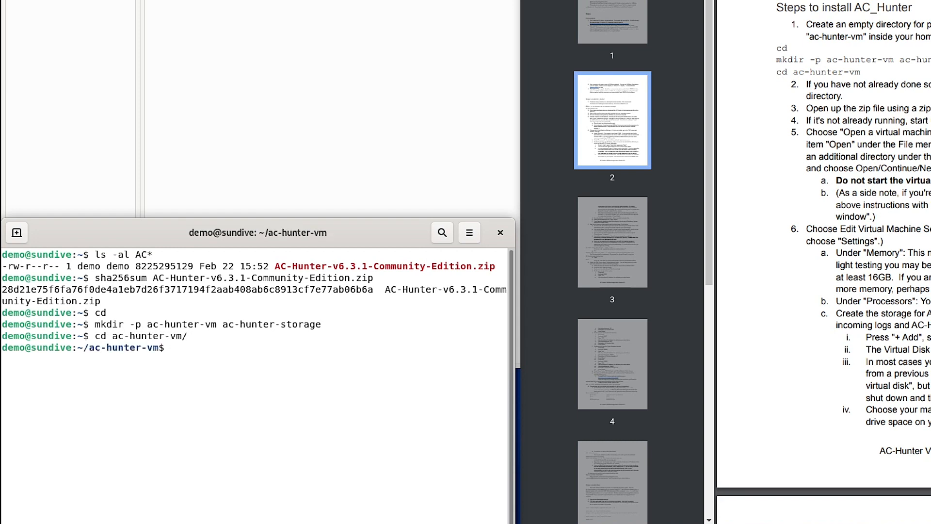
text(mv )
text(AC)
key(BackSpace)
key(BackSpace)
text(../AC)
key(Tab)
text(.)
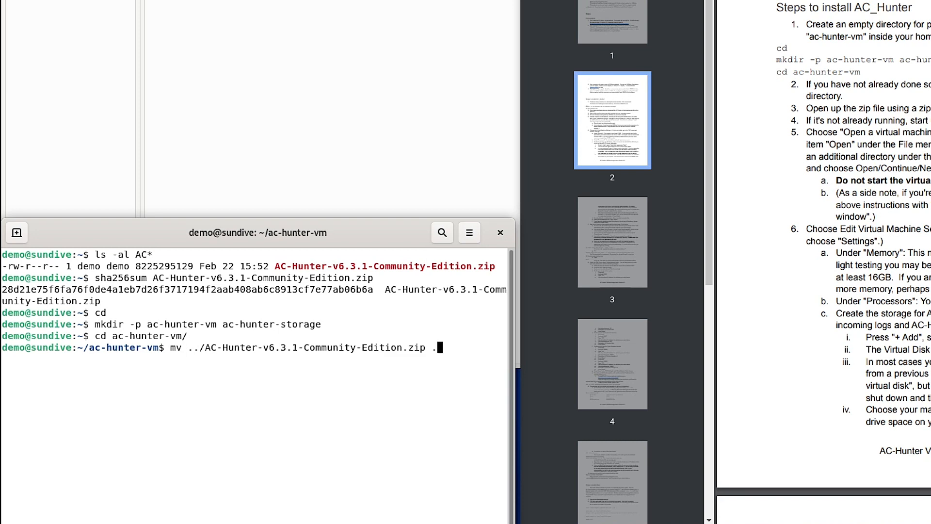
key(Return)
List the folder with ls -al and unzip the AC-Hunter-v6.3.1-Community-Edition.zip archive
text(ls -al)
key(Return)
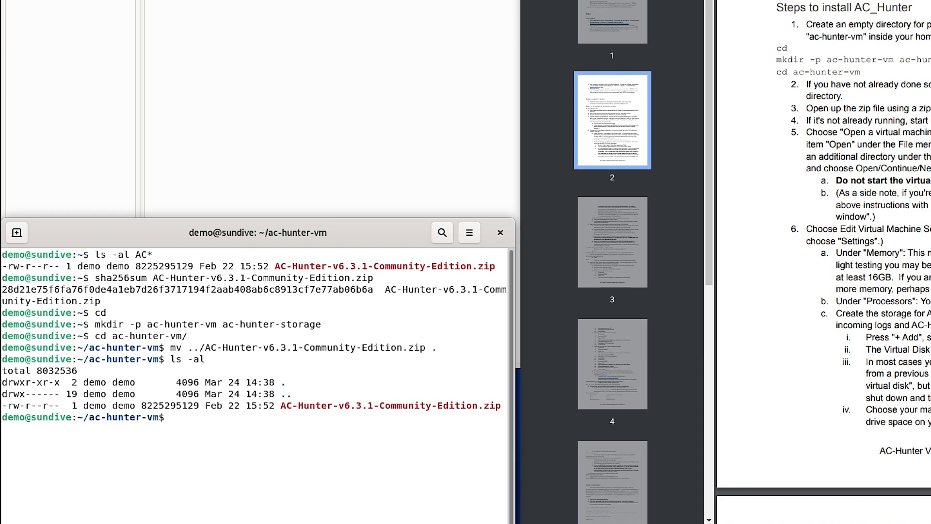
text(unzip AC)
key(Tab)
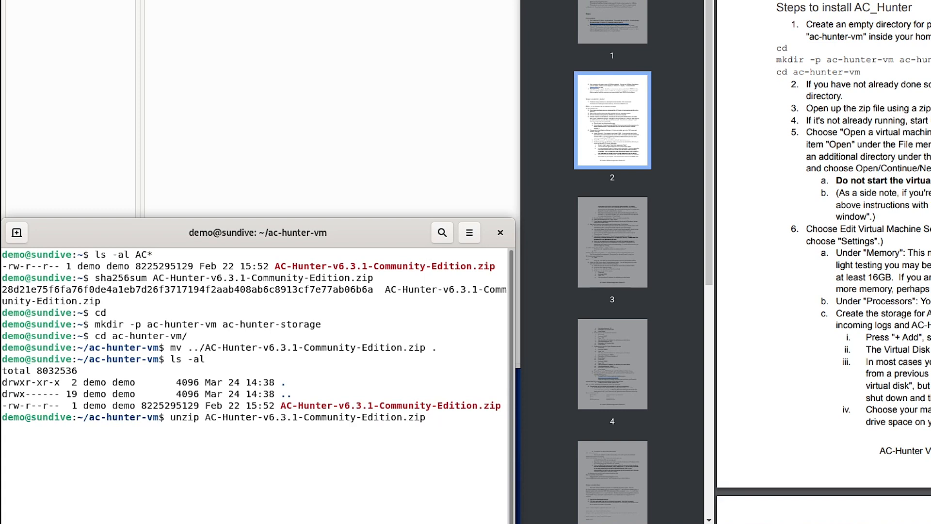
key(Return)
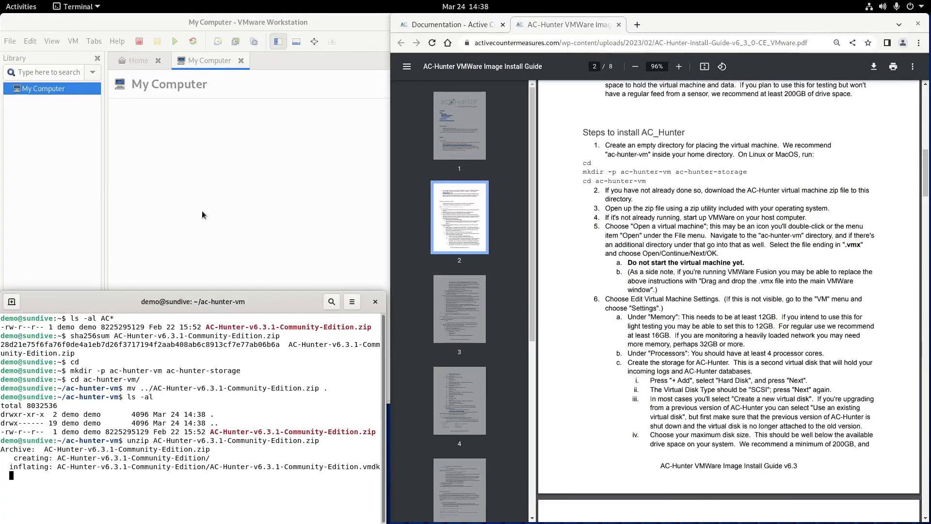
click(203, 215)
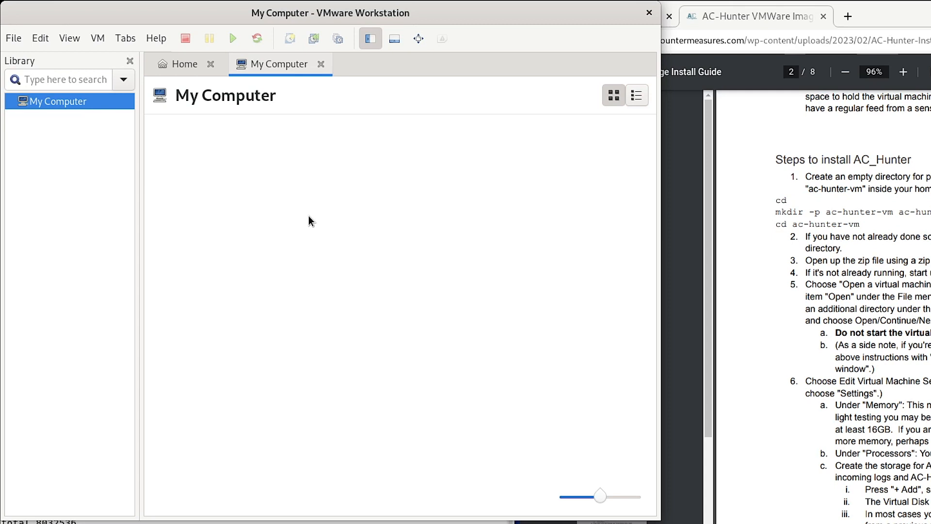
click(15, 41)
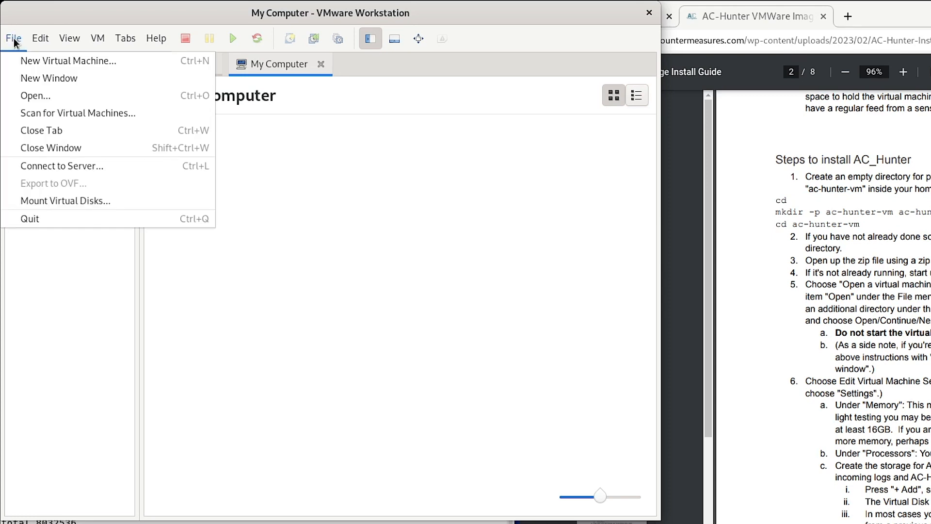
mouse_move(40, 38)
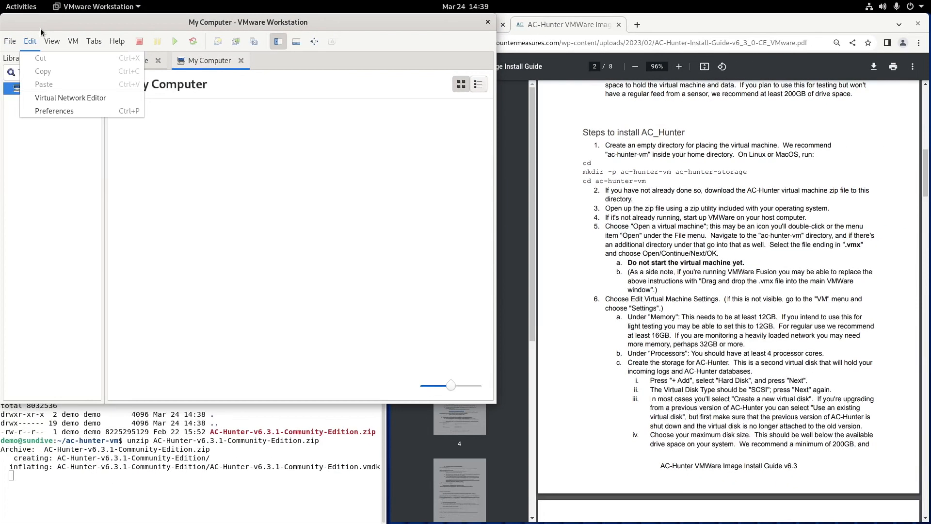
click(55, 21)
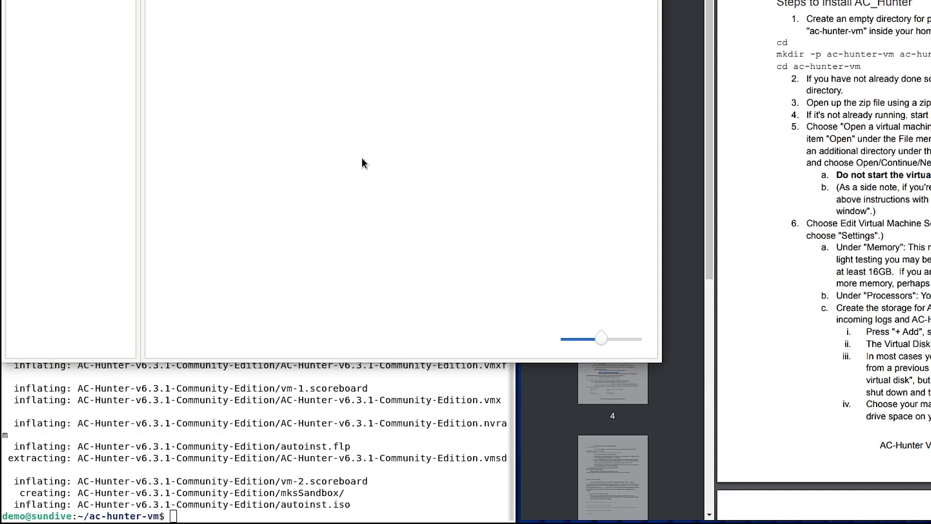
Open the AC-Hunter-v6.3.1-Community-Edition .vmx from ac-hunter-vm via File > Open
click(367, 428)
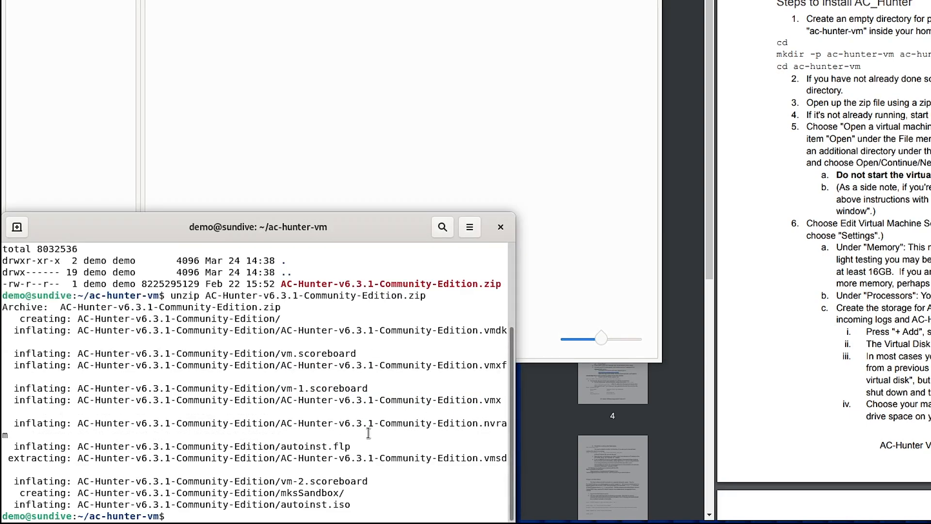
click(489, 4)
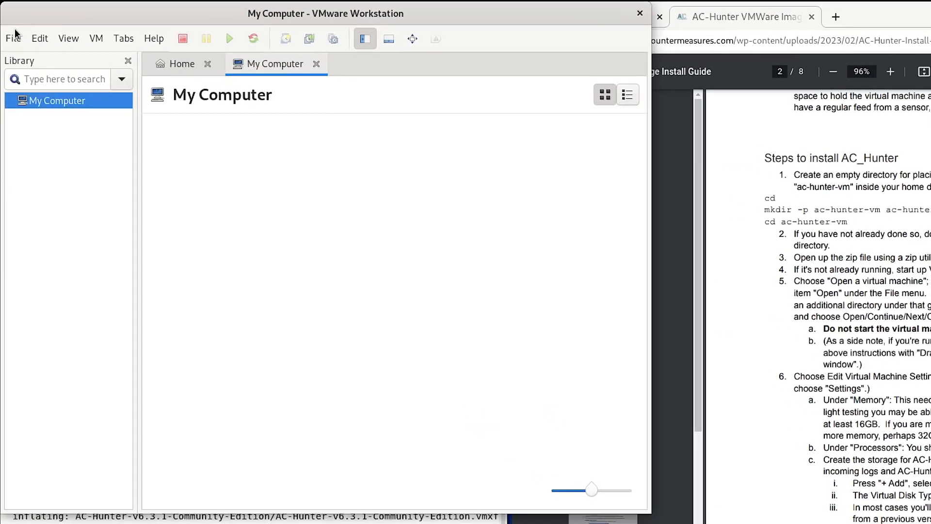
click(10, 41)
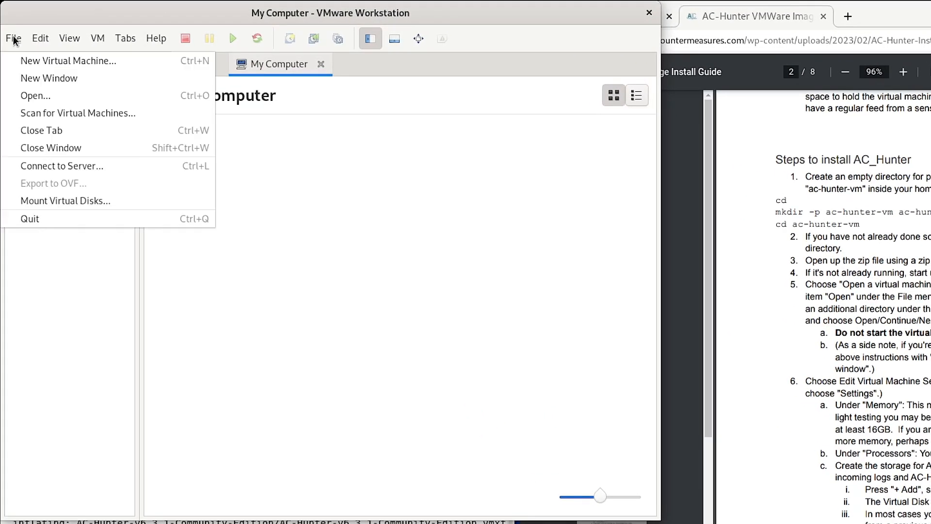
click(36, 95)
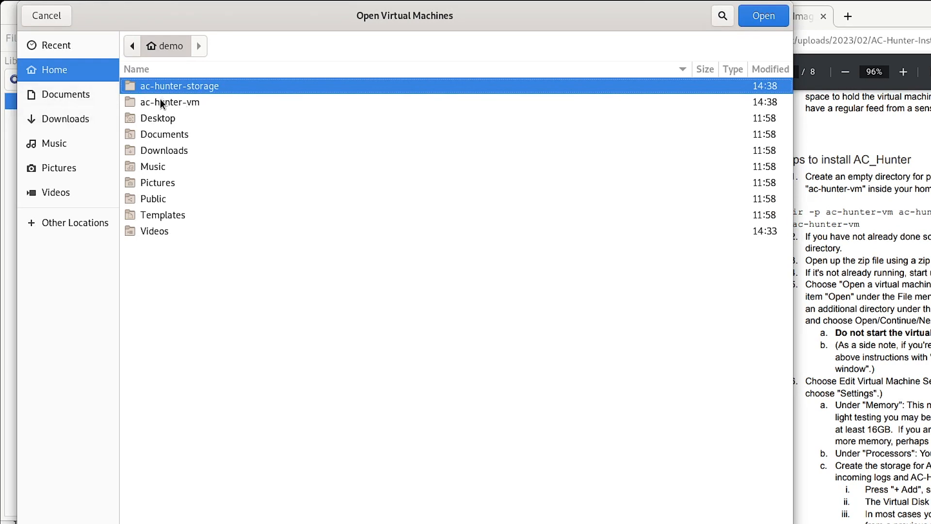
double_click(162, 102)
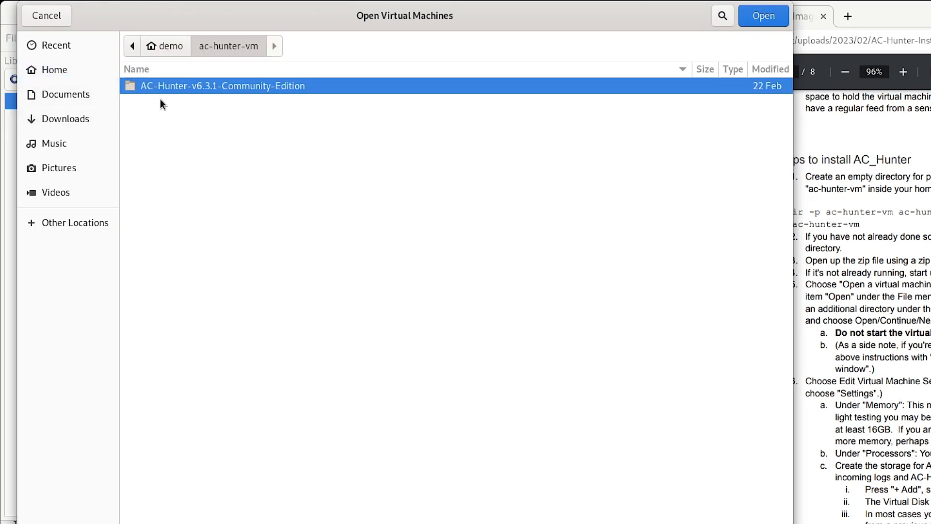
double_click(217, 86)
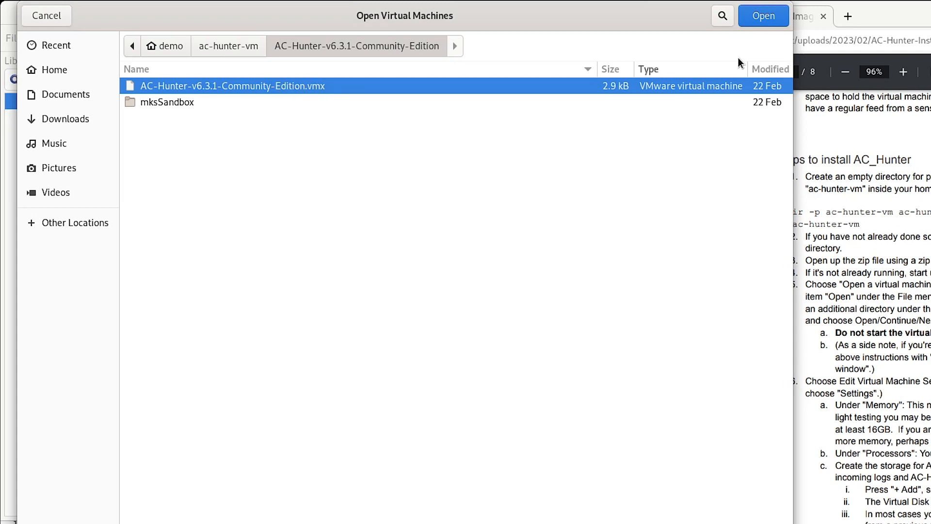
click(764, 18)
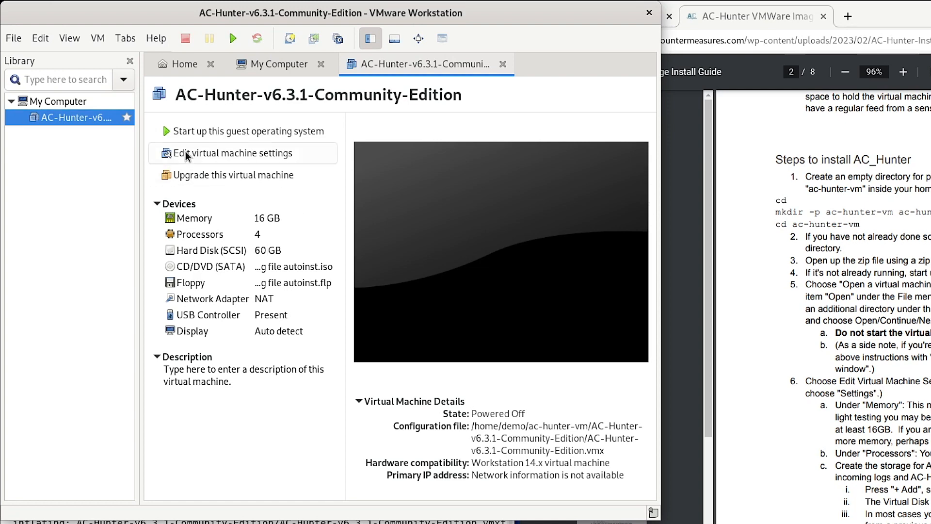
Check the VM's 16 GB memory and 4 processors in its settings, then start Add Hardware
click(237, 152)
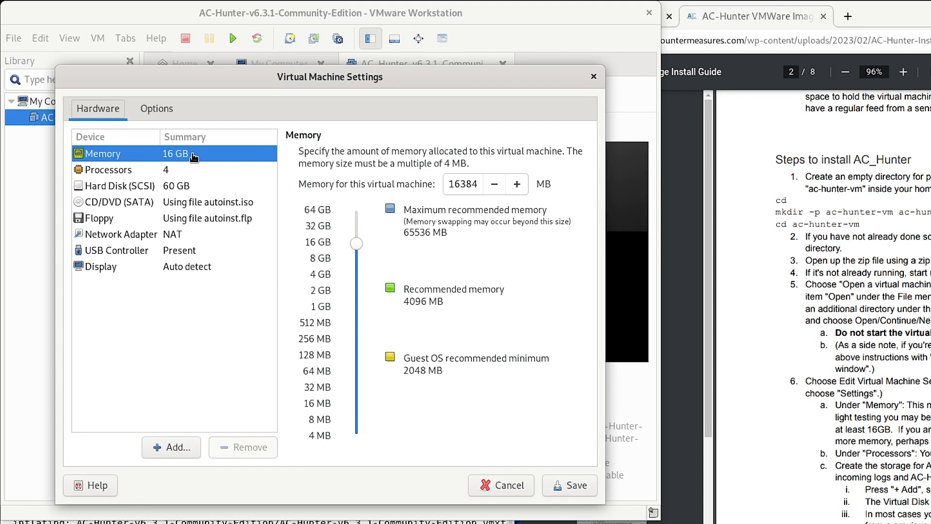
click(156, 175)
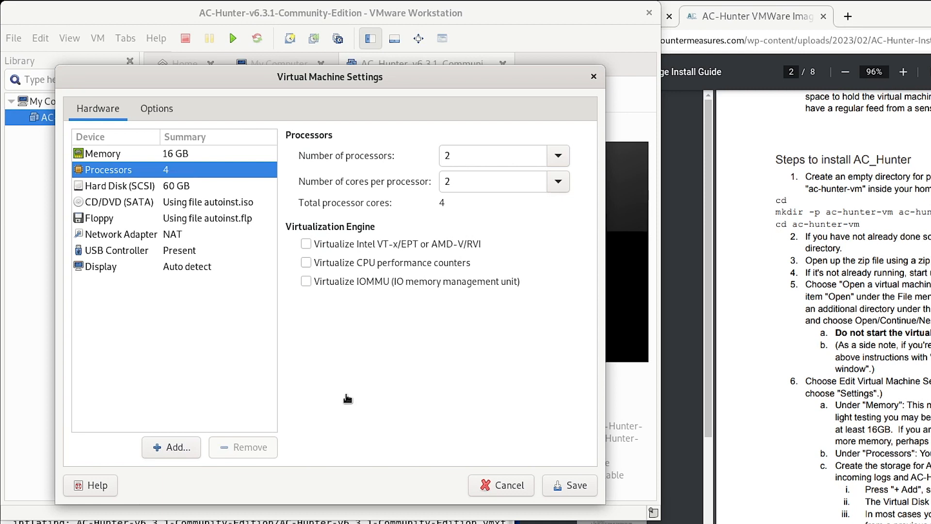
click(159, 448)
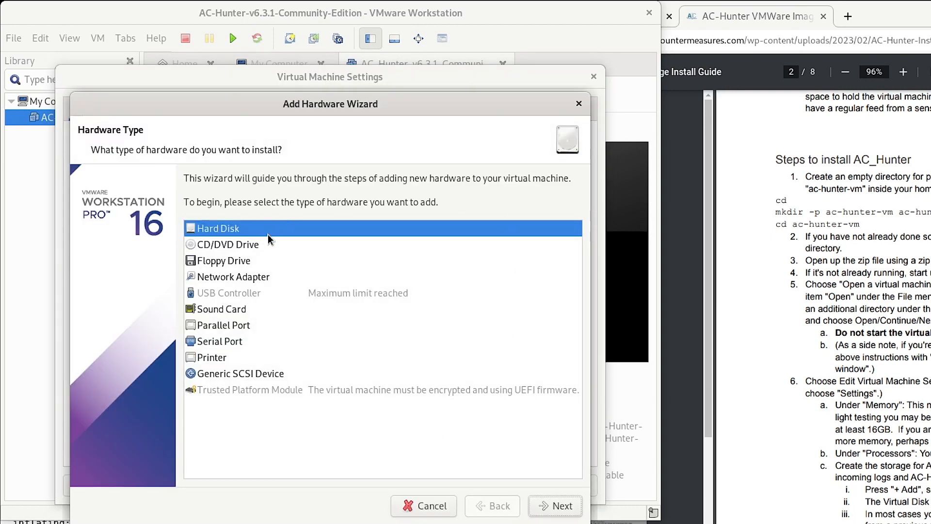
Choose Hard Disk, SCSI type and Create a new virtual disk in the wizard
click(562, 510)
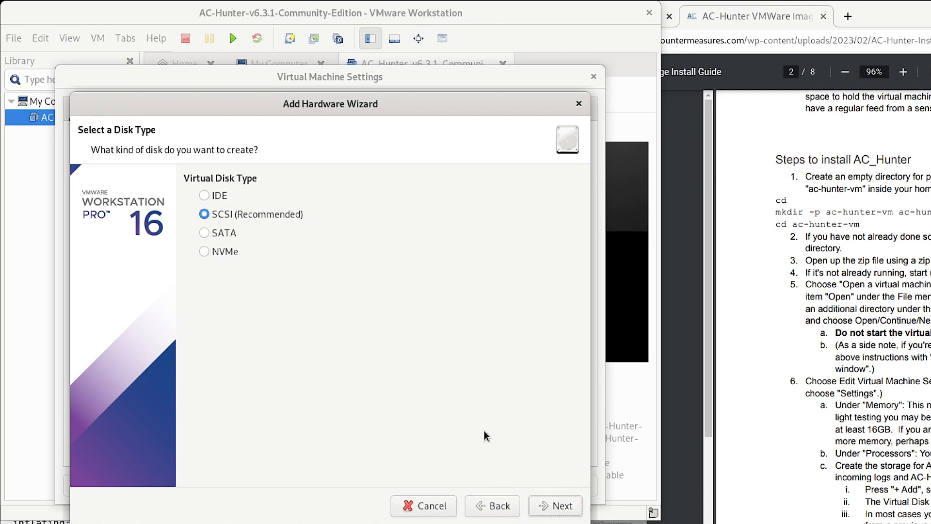
click(557, 510)
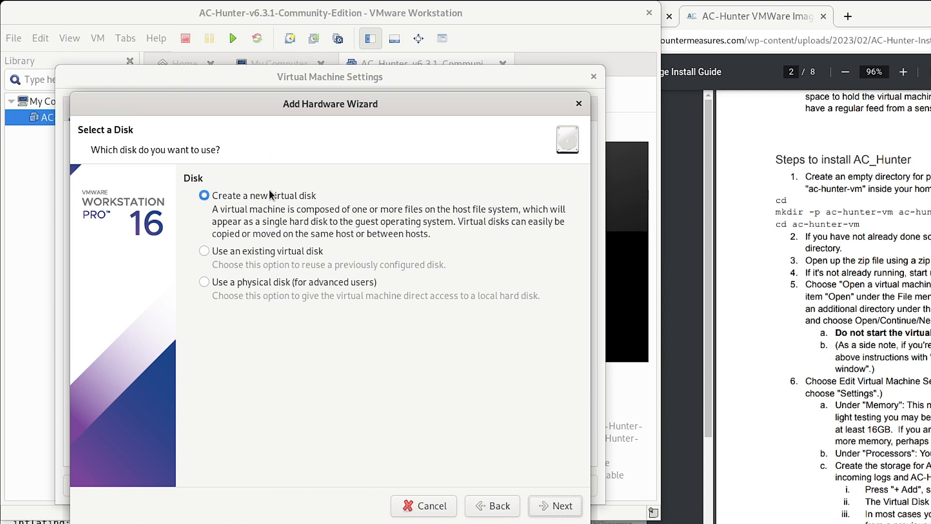
click(577, 511)
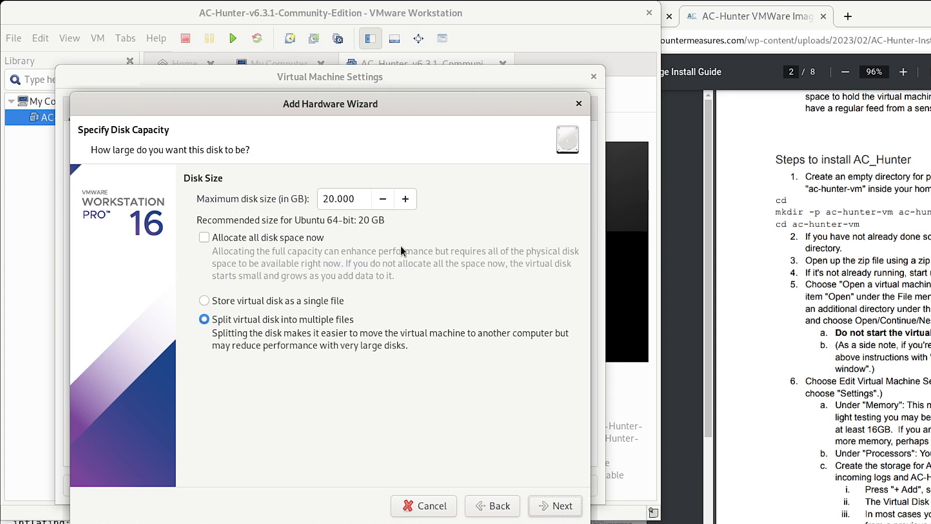
Change the maximum disk size from 20 to 200 GB, keep it split into multiple files, and continue
click(358, 199)
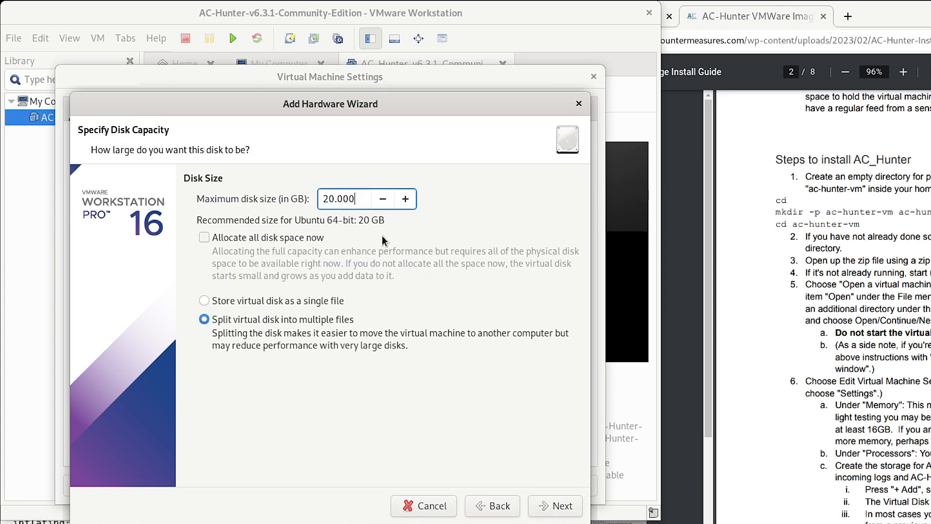
key(Left)
key(Left)
key(Left)
key(Left)
text(0)
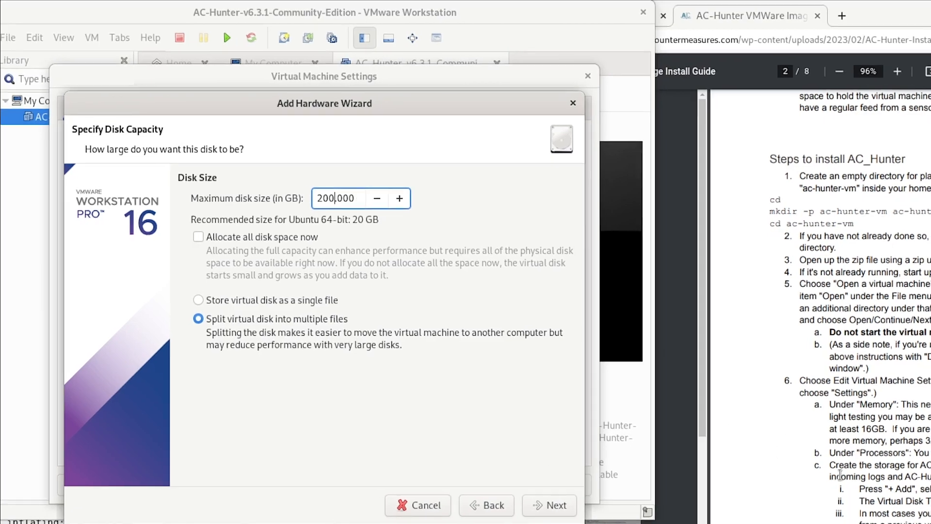
scroll(846, 476, down, 5)
scroll(541, 446, down, 6)
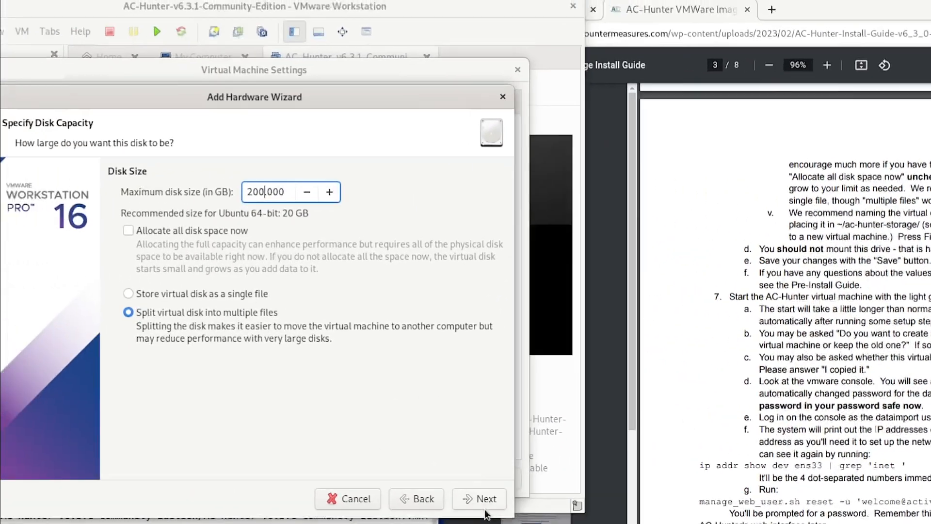
click(251, 478)
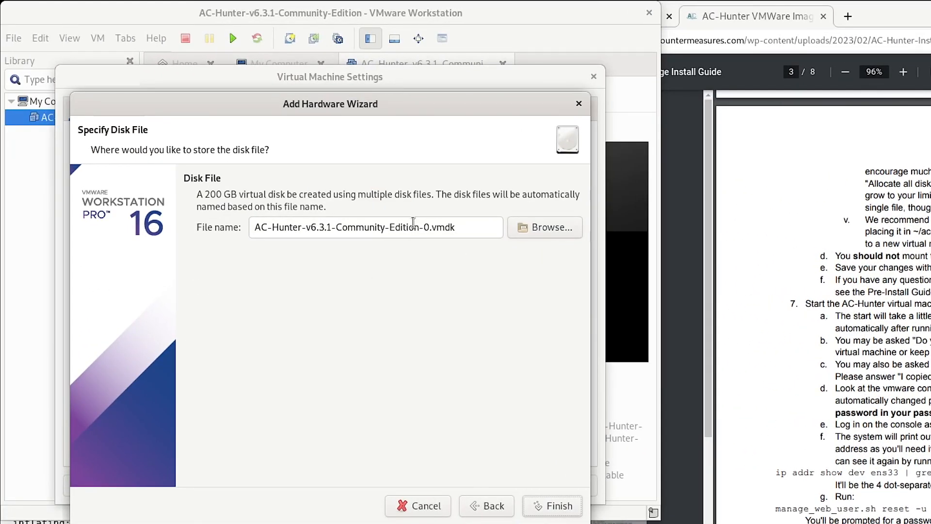
Browse to the ac-hunter-storage folder and name the new disk file ac-hunter-storage.vmdk
click(547, 231)
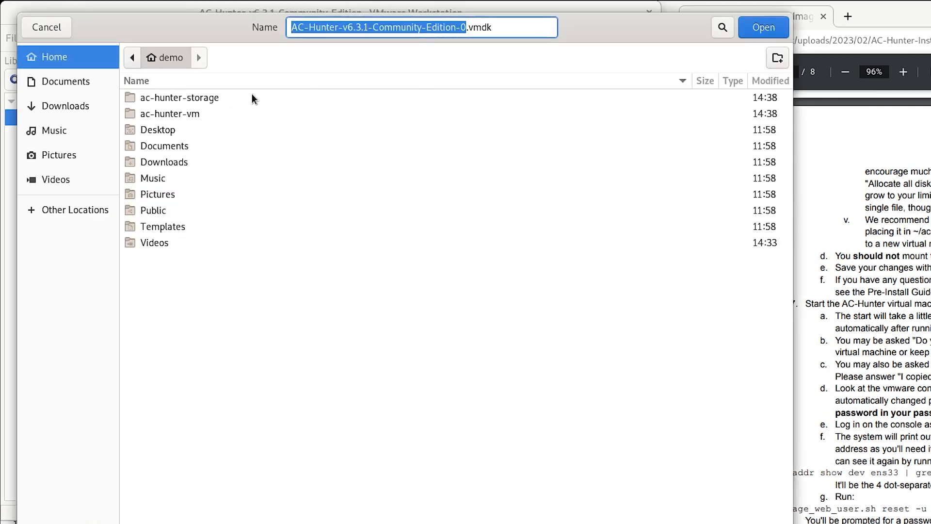
double_click(167, 97)
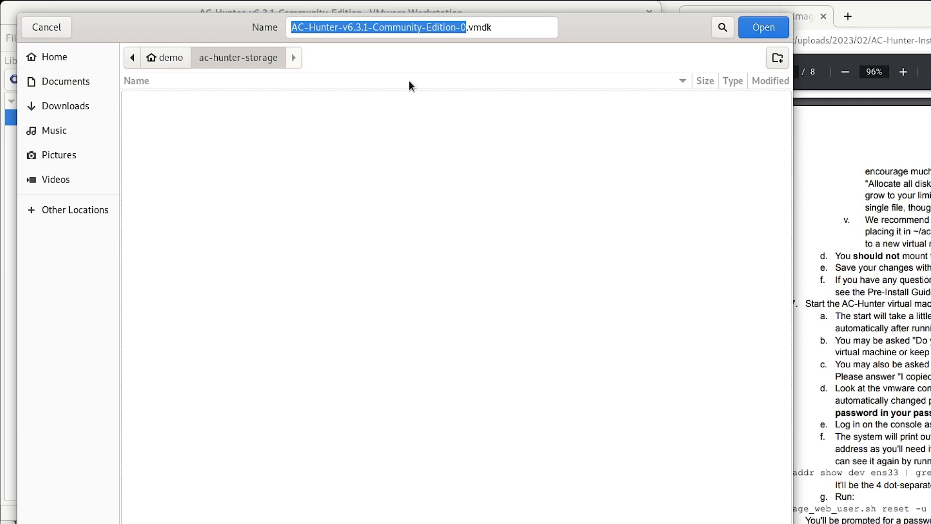
click(464, 28)
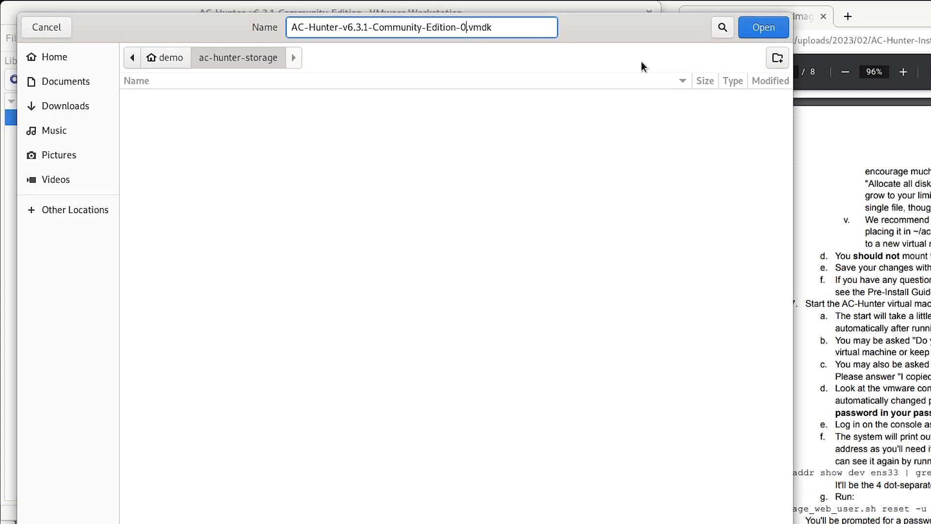
key(BackSpace)
key(BackSpace)
key(BackSpace)
key(BackSpace)
key(BackSpace)
key(BackSpace)
key(BackSpace)
key(BackSpace)
key(BackSpace)
key(BackSpace)
key(BackSpace)
key(BackSpace)
key(BackSpace)
key(BackSpace)
key(BackSpace)
key(BackSpace)
key(BackSpace)
key(BackSpace)
key(BackSpace)
key(BackSpace)
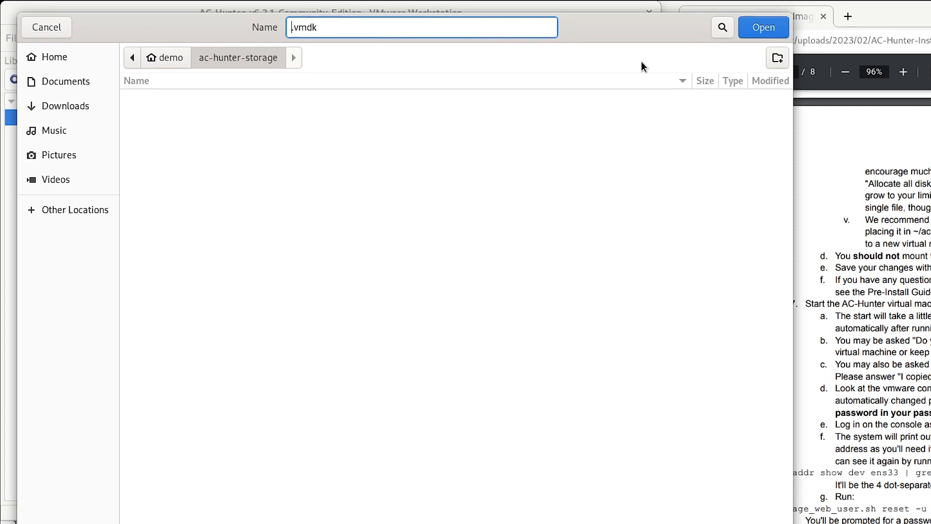
text(ac-hunter-storage)
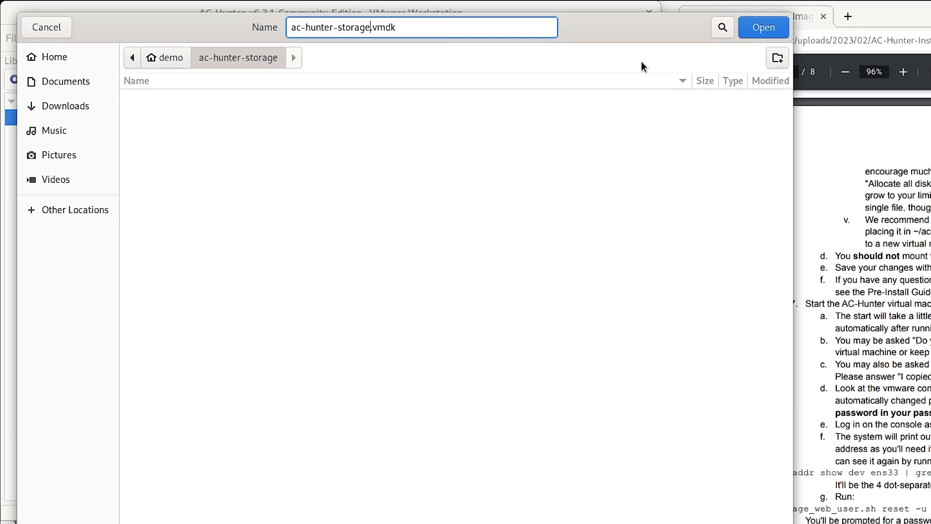
click(760, 29)
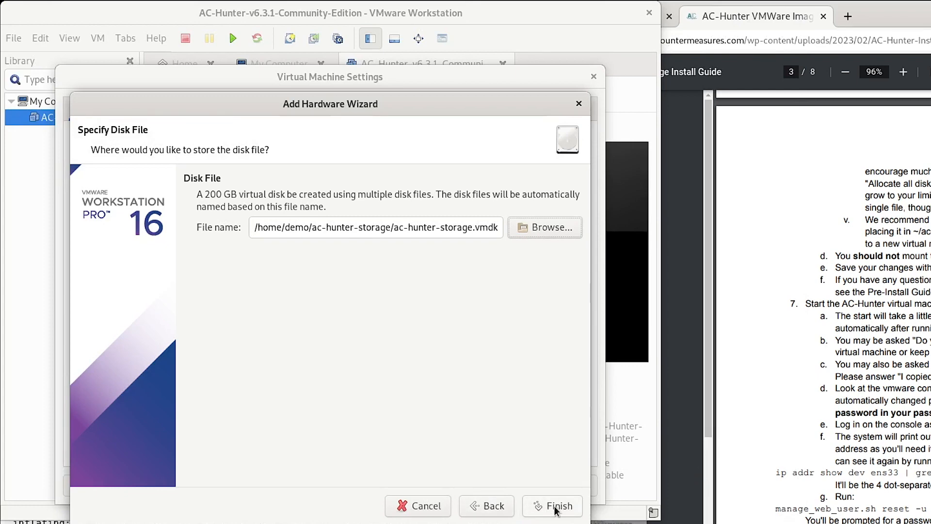
Finish the wizard to add the 200 GB Hard Disk 2 and save the VM settings
click(556, 507)
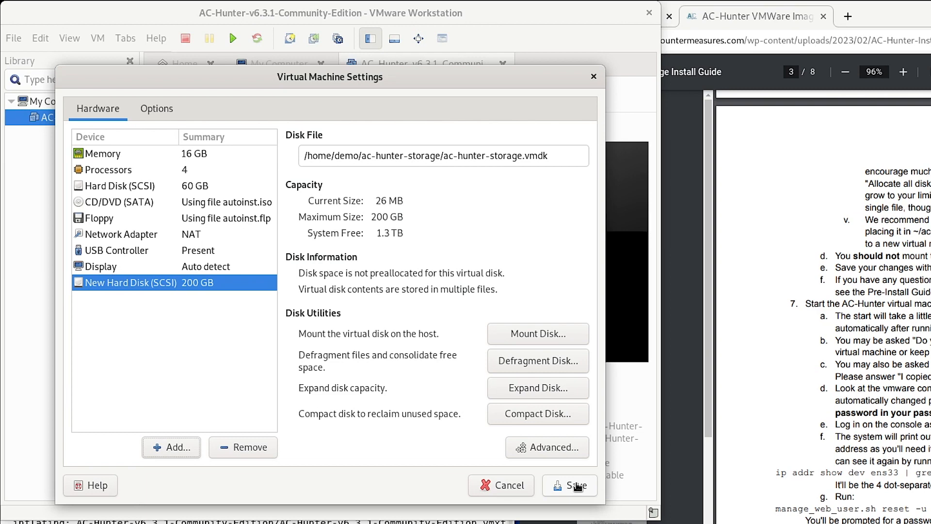
click(578, 486)
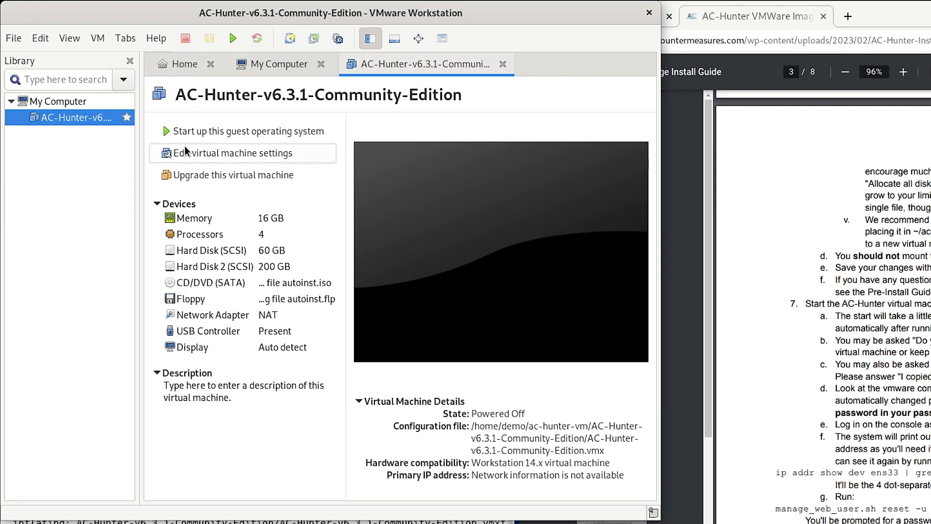
Start up the AC-Hunter guest operating system from its summary page
click(207, 133)
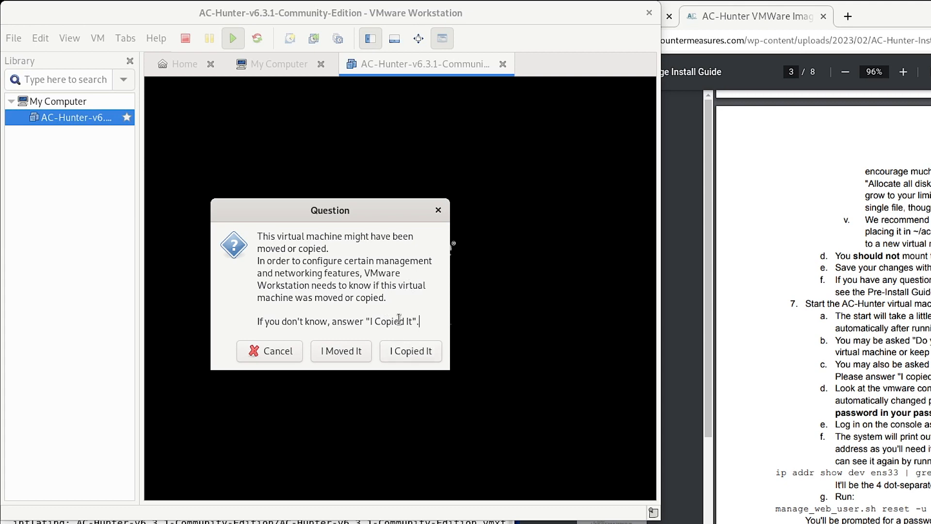
Answer 'I Copied It' and acknowledge the Removable Devices notice so the VM continues booting
click(412, 351)
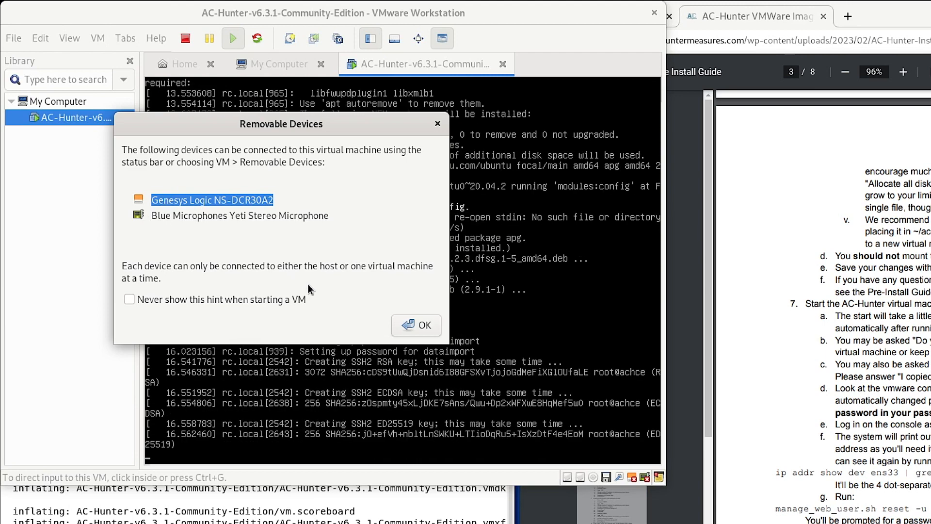
click(411, 325)
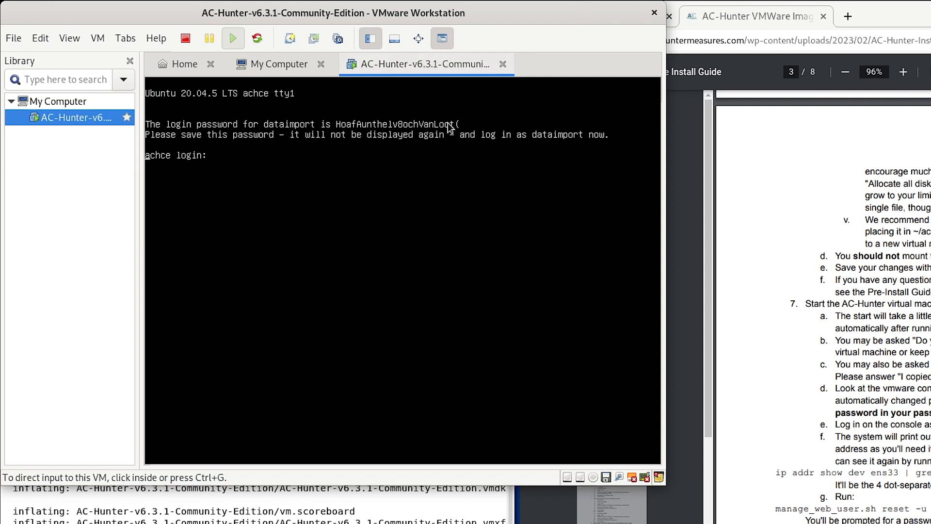
Log in to the VM console as dataimport, read ens33 address 192.168.97.142, then release input
click(511, 103)
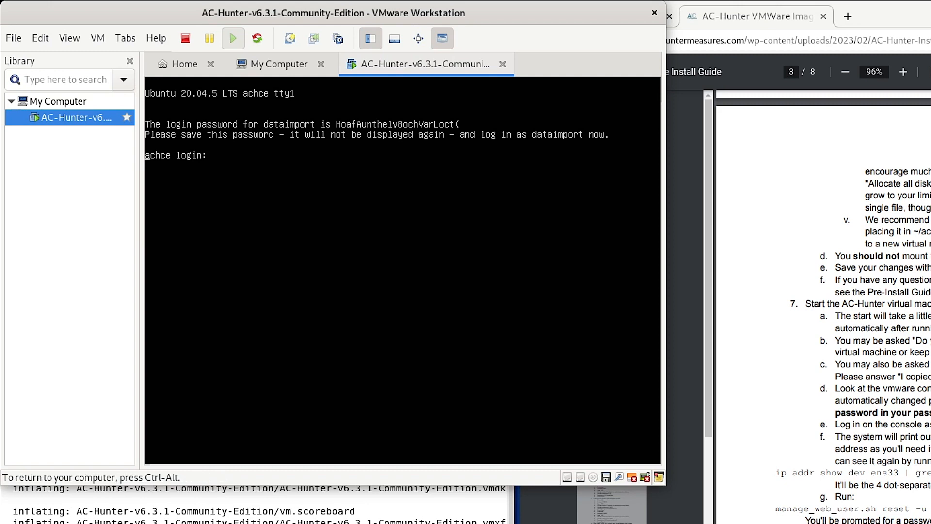
text(dataimport)
key(BackSpace)
key(BackSpace)
text(rt)
key(Return)
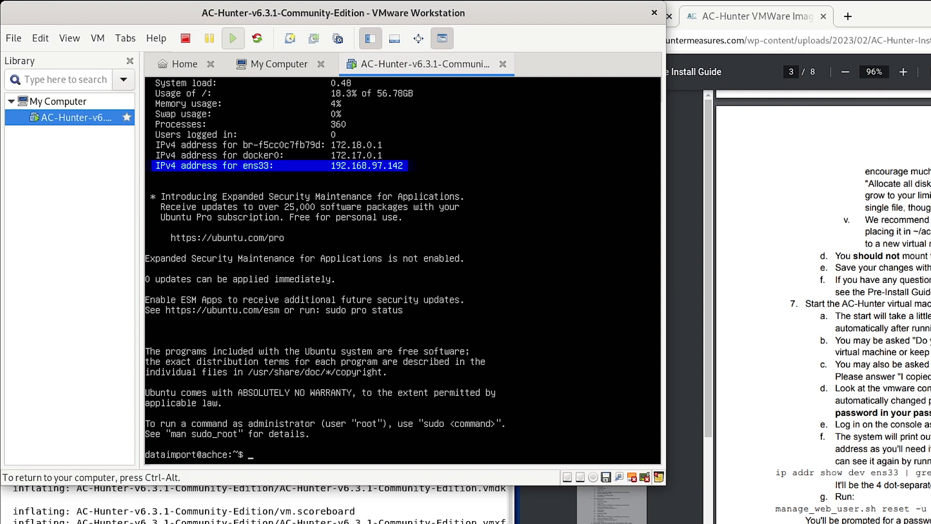
key(ctrl+alt)
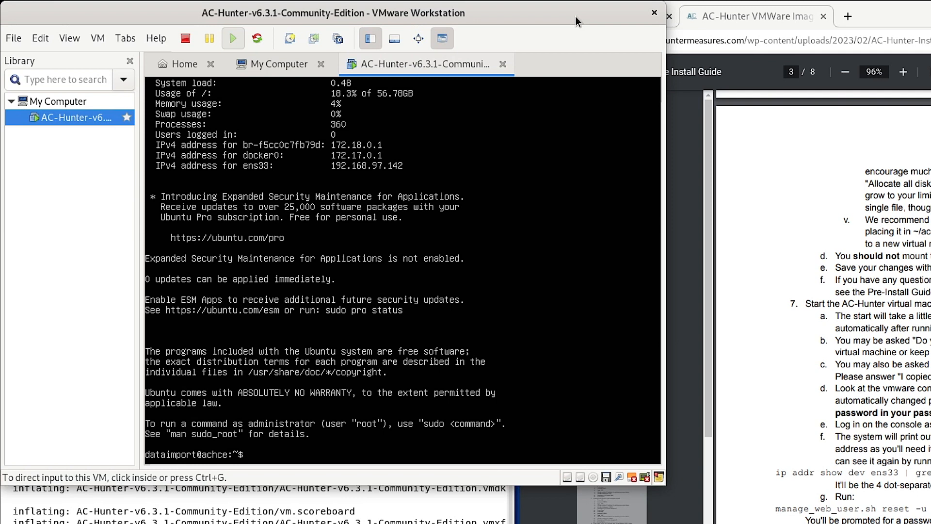
Change the dataimport password with passwd, then log out with Ctrl+D
key(ctrl+g)
text(passwd)
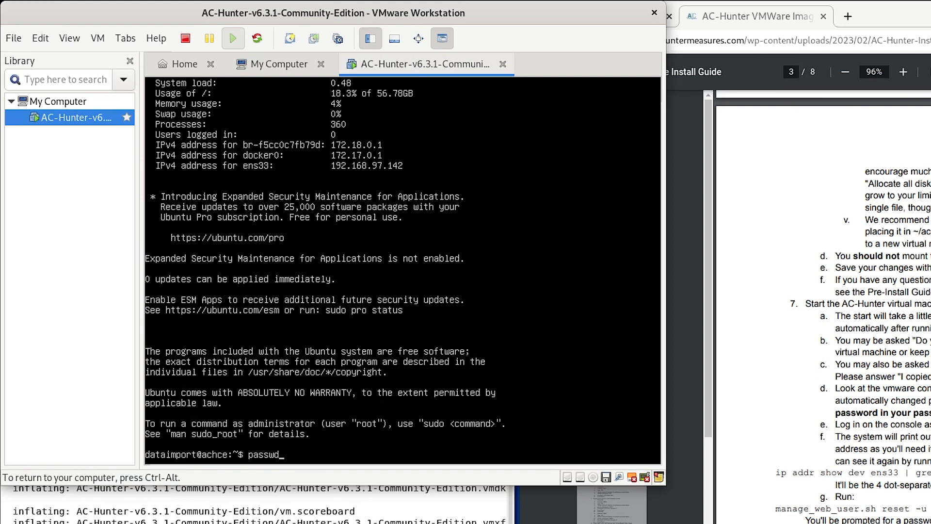
key(Return)
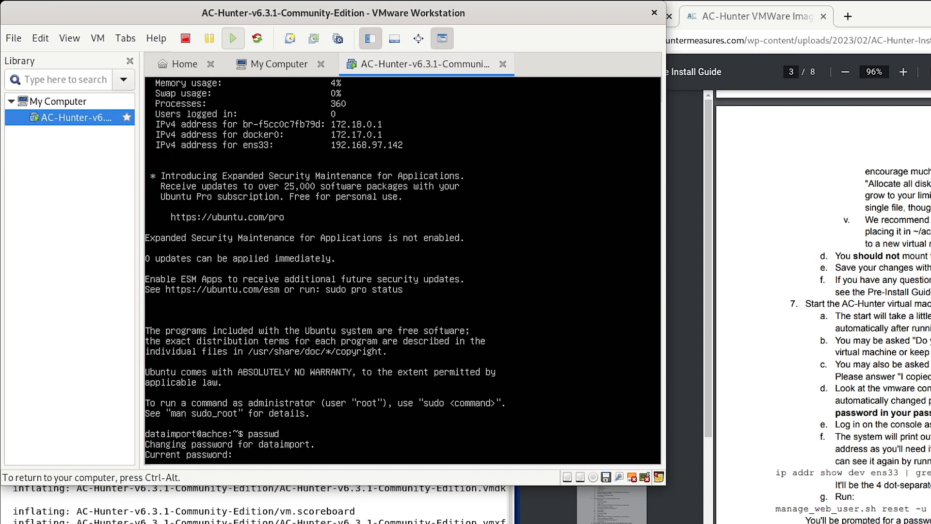
key(Return)
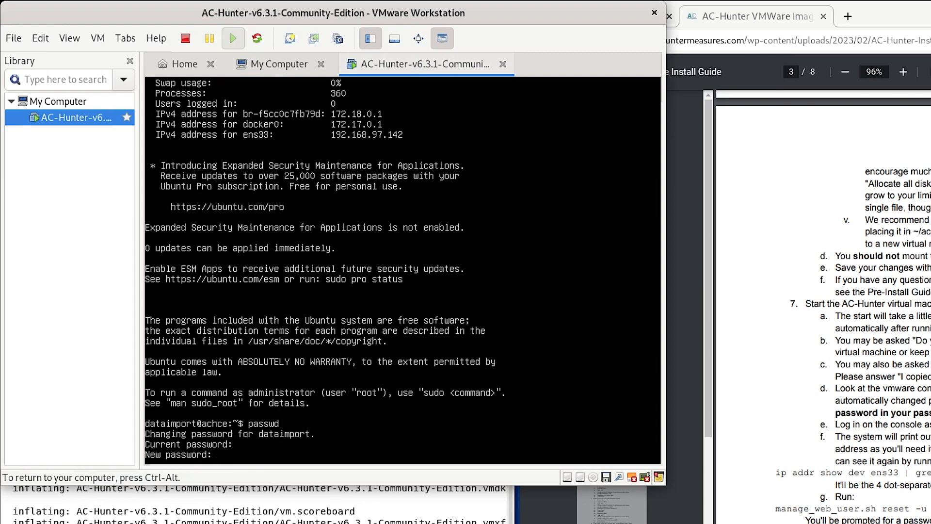
key(Return)
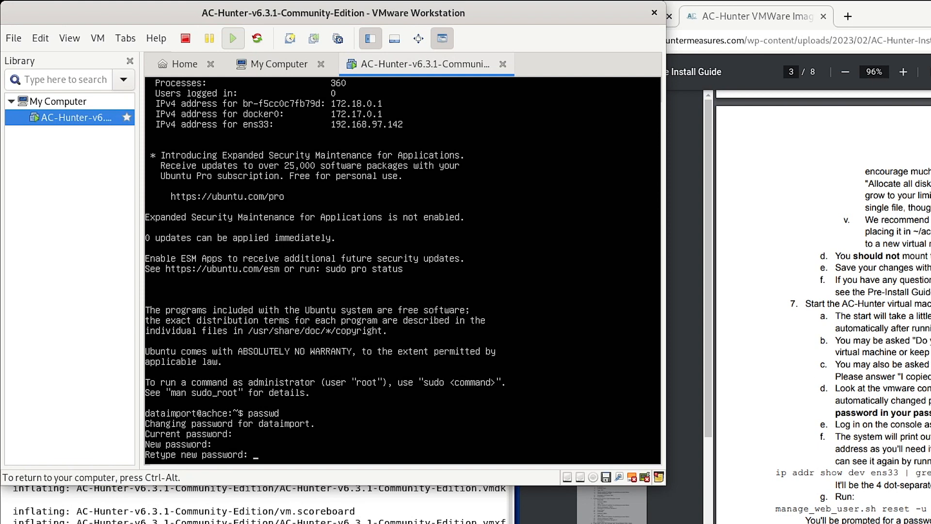
key(Return)
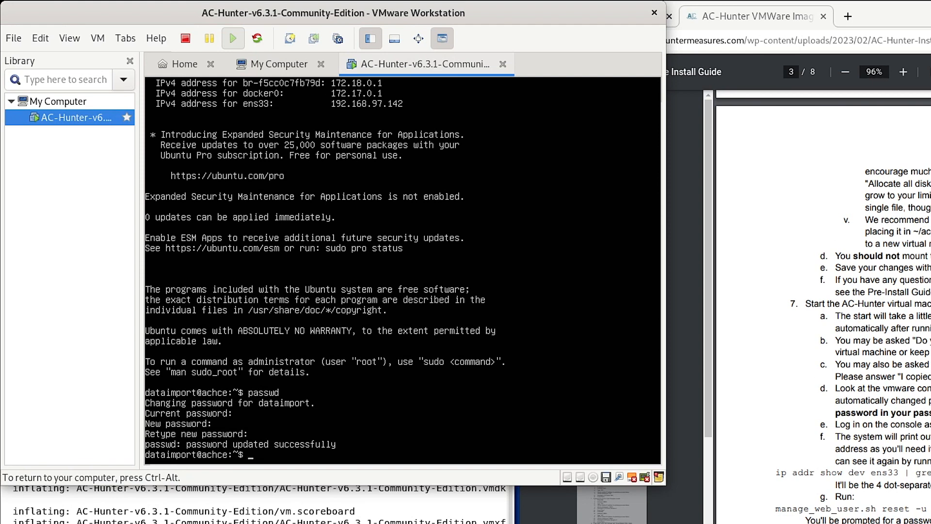
key(ctrl+d)
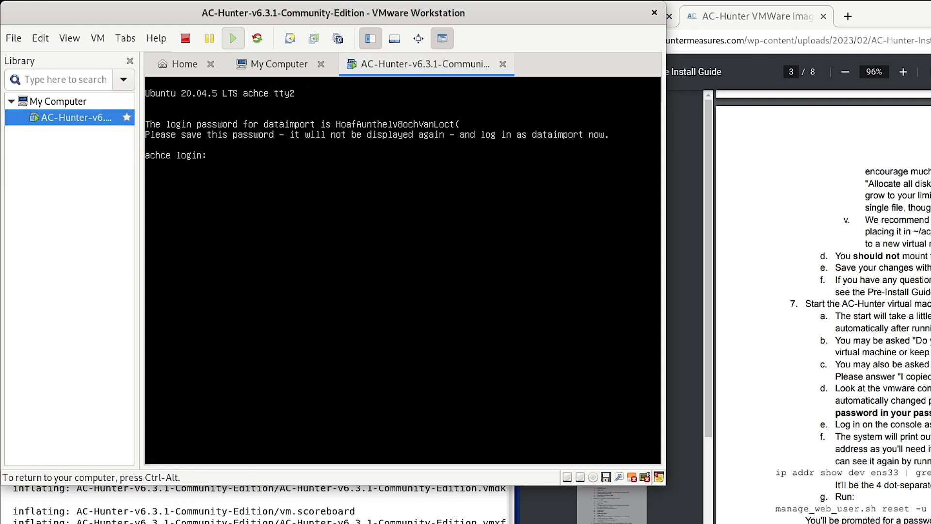
Log back in at the achce prompt as dataimport with the new password
text(dataimport)
key(Return)
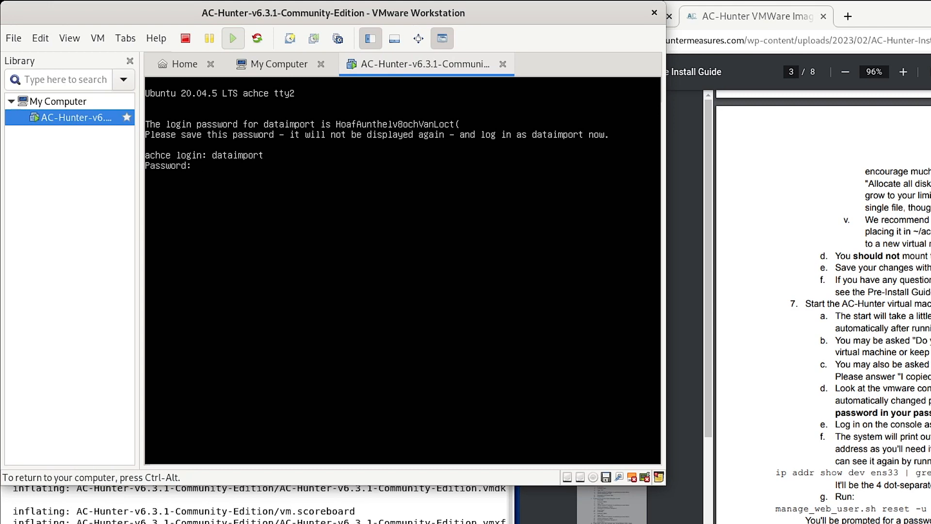
key(Return)
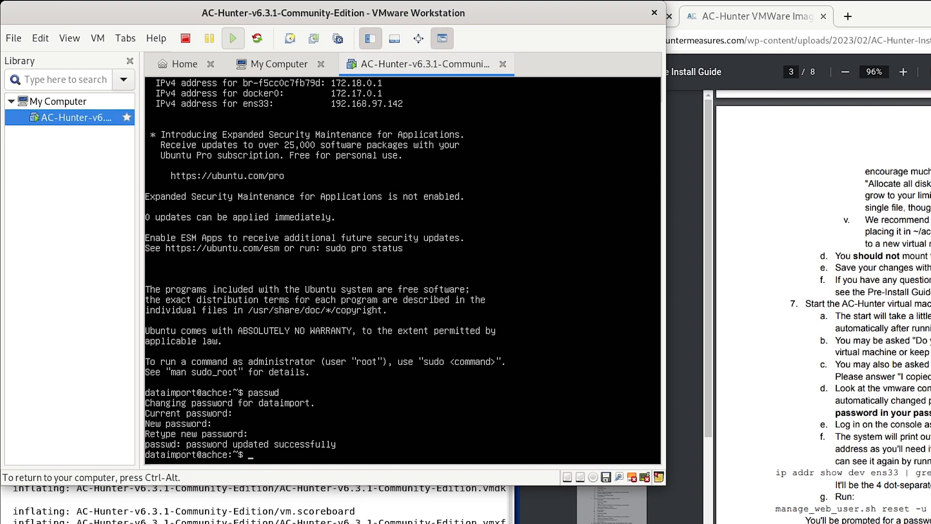
Run 'ip addr show dev ens33 | grep inet' to show 192.168.97.142/24, then tab-complete manage_web_user.sh
text(p a)
text(ddr show dev ens33)
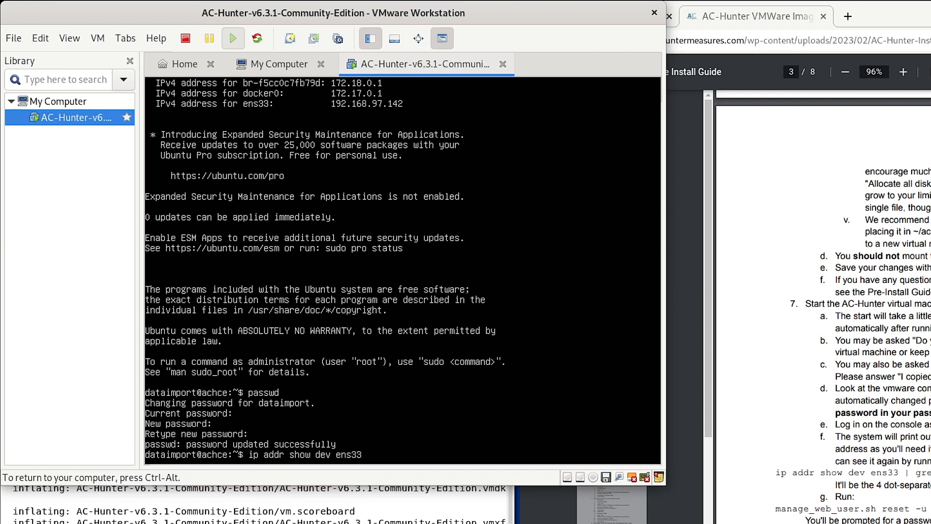
text( | grep inet)
key(Return)
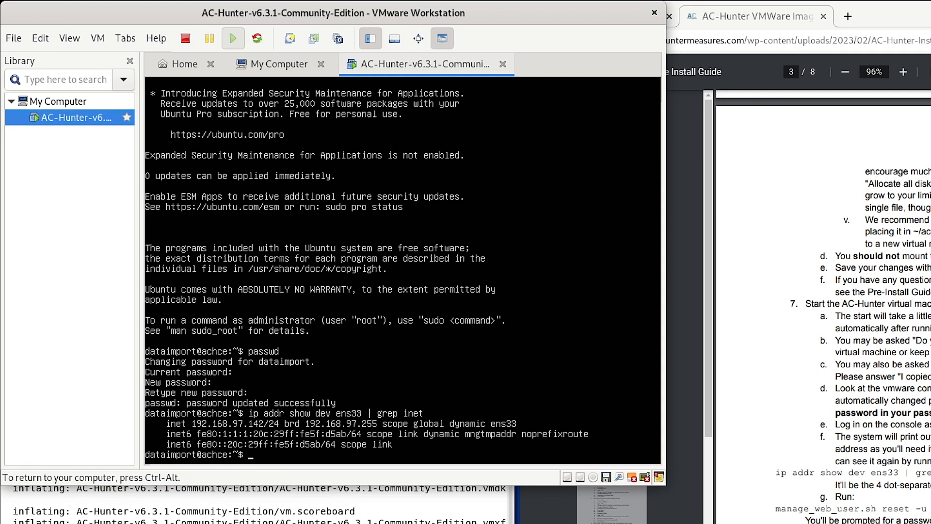
text(mana)
key(Tab)
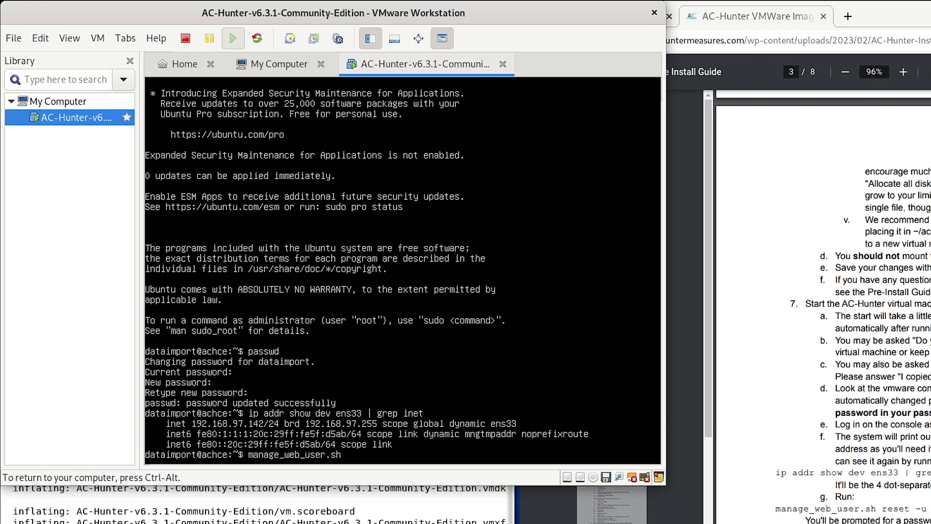
Run manage_web_user.sh reset -u with the user's e-mail, set the new password, and type exit
text(reset -u)
text(bob@example.com)
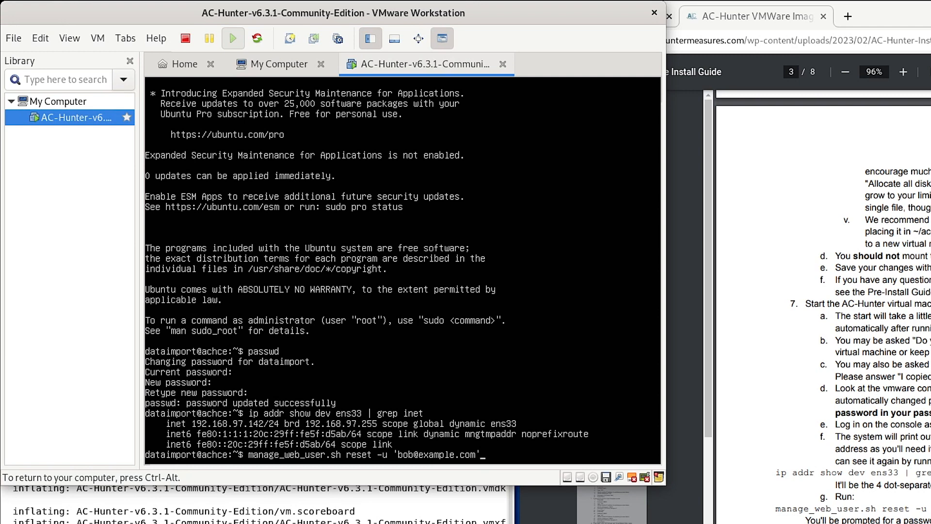
key(Return)
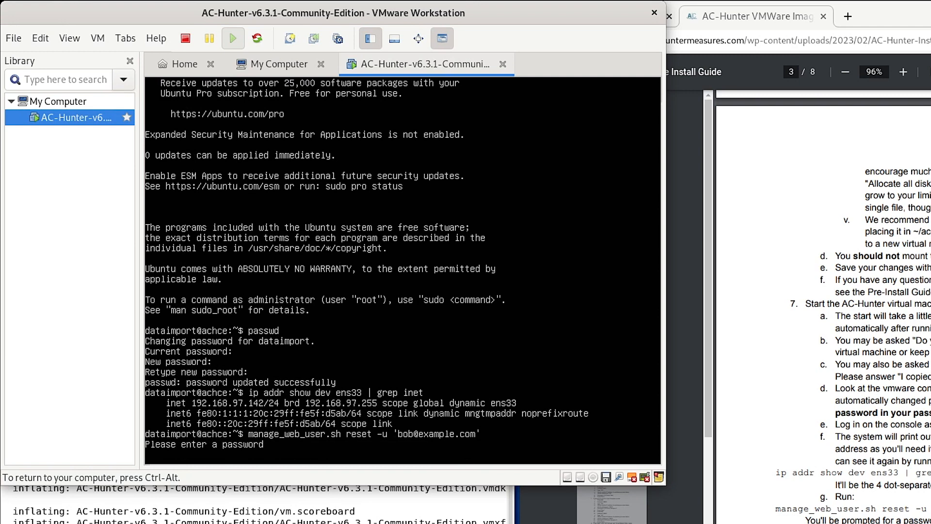
key(Return)
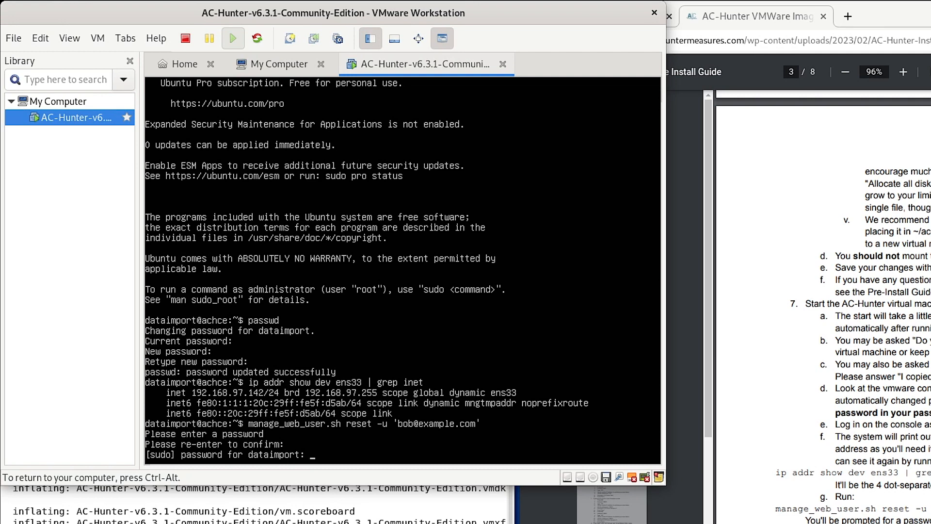
key(Return)
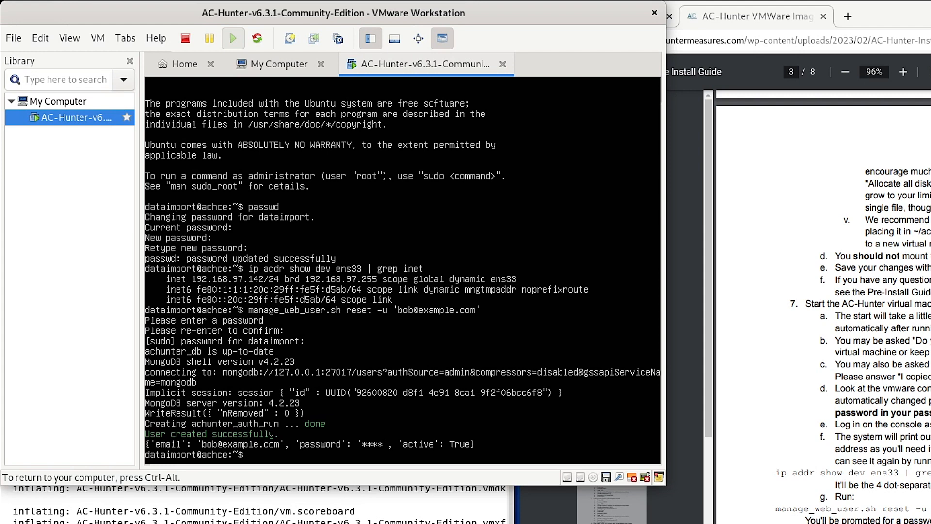
text(exit)
Log out of both console sessions, release input, and shut down the AC-Hunter VM
key(Return)
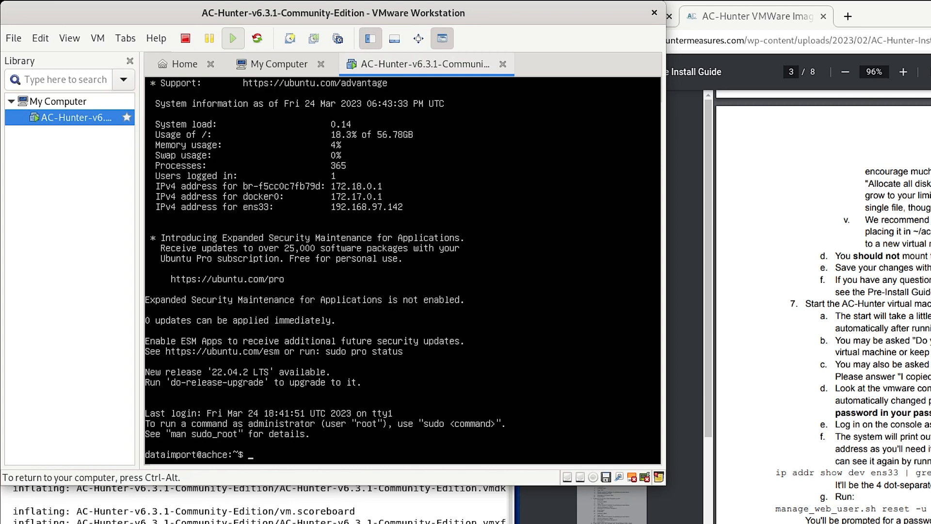
text(exit)
key(Return)
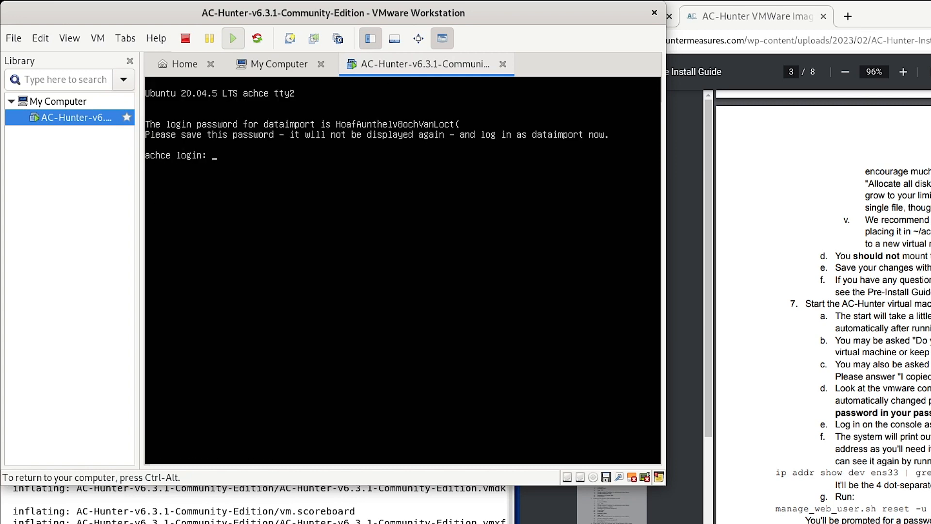
key(ctrl+alt)
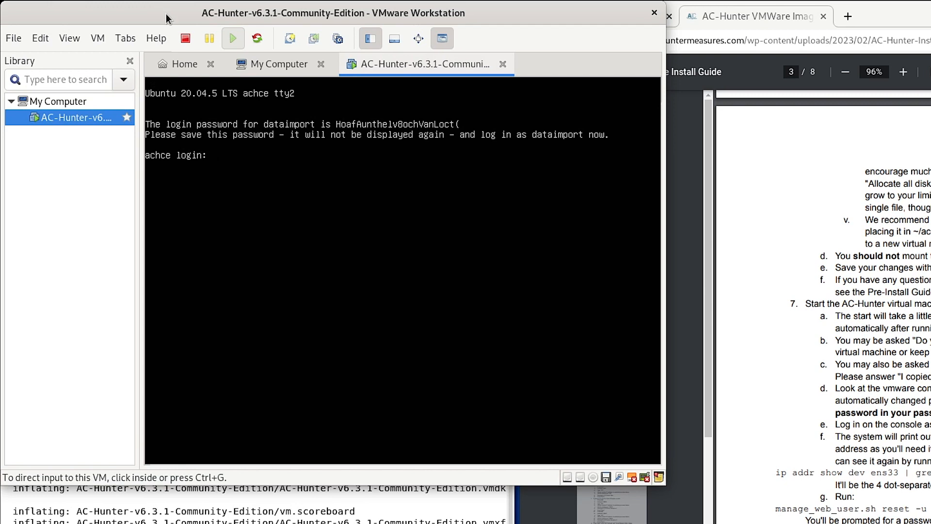
click(185, 39)
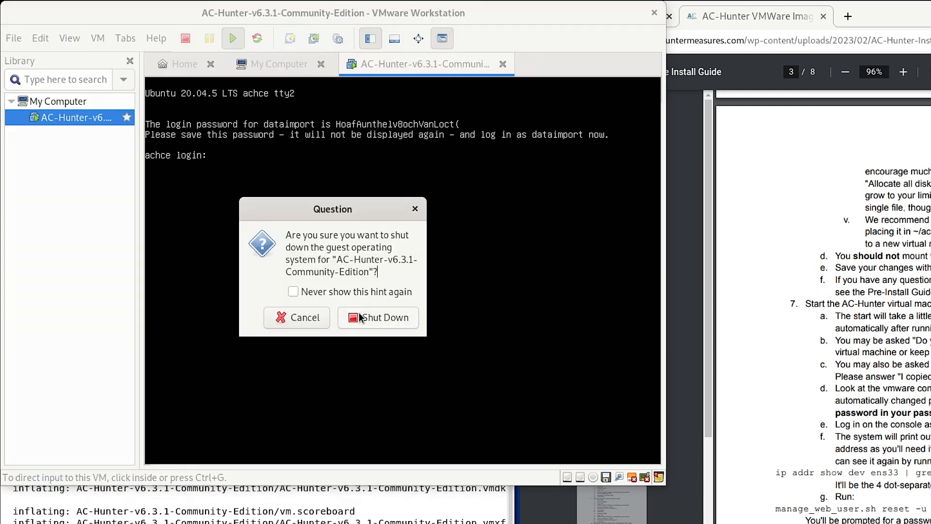
click(361, 318)
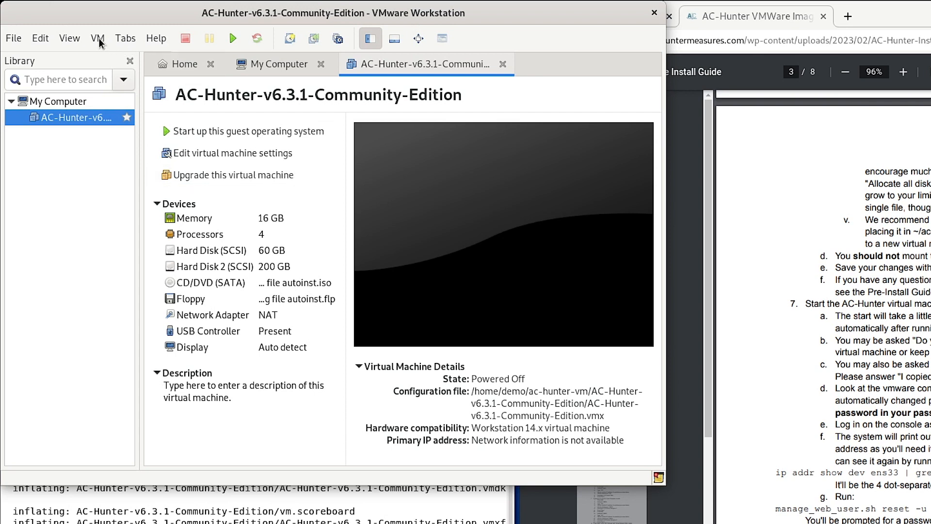
click(37, 41)
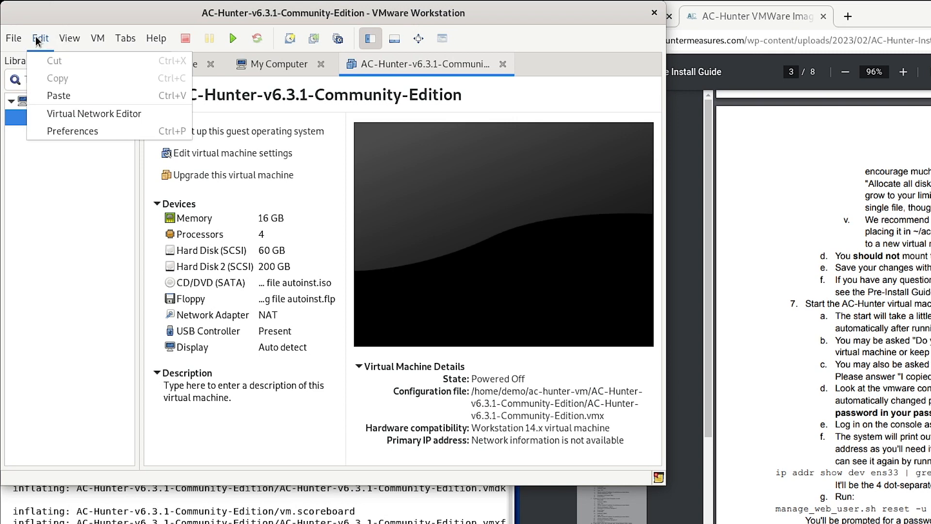
Open the Virtual Network Editor from the Edit menu, authenticating with the host user's password
click(80, 114)
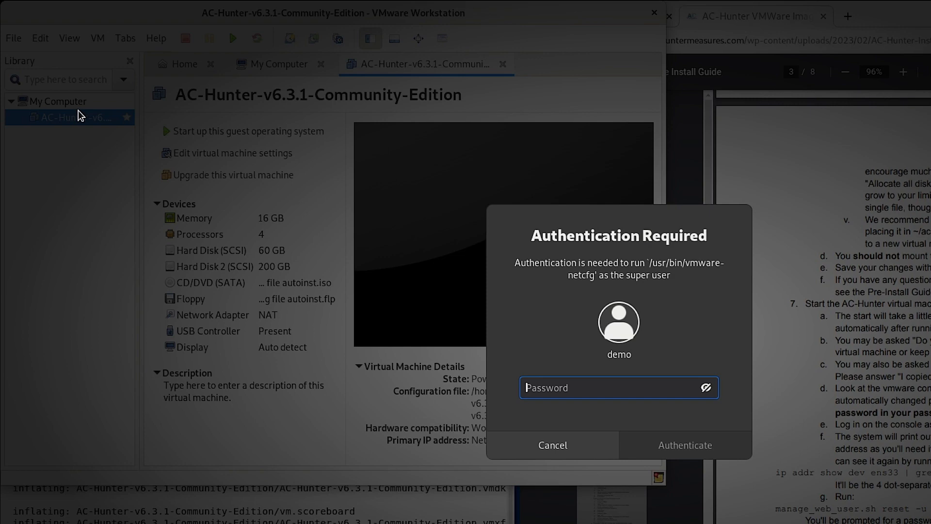
text(•••••)
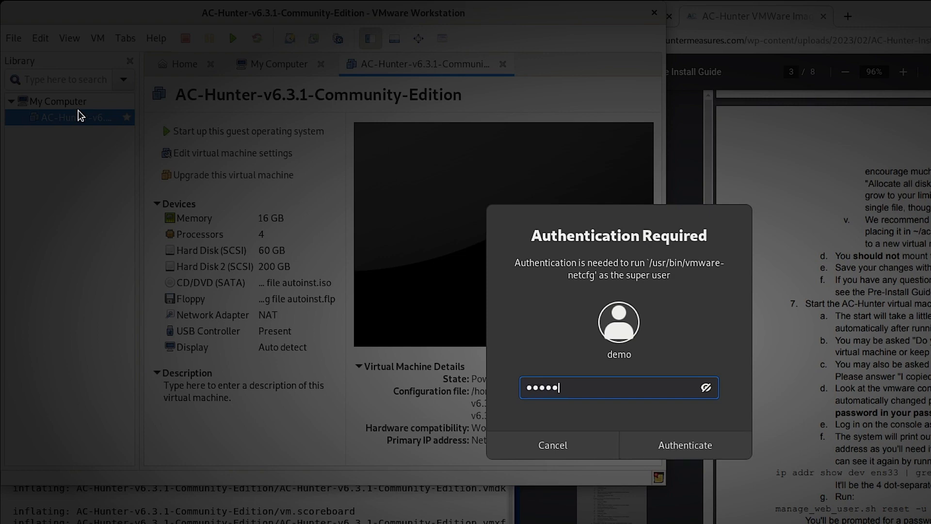
text(••••)
key(Return)
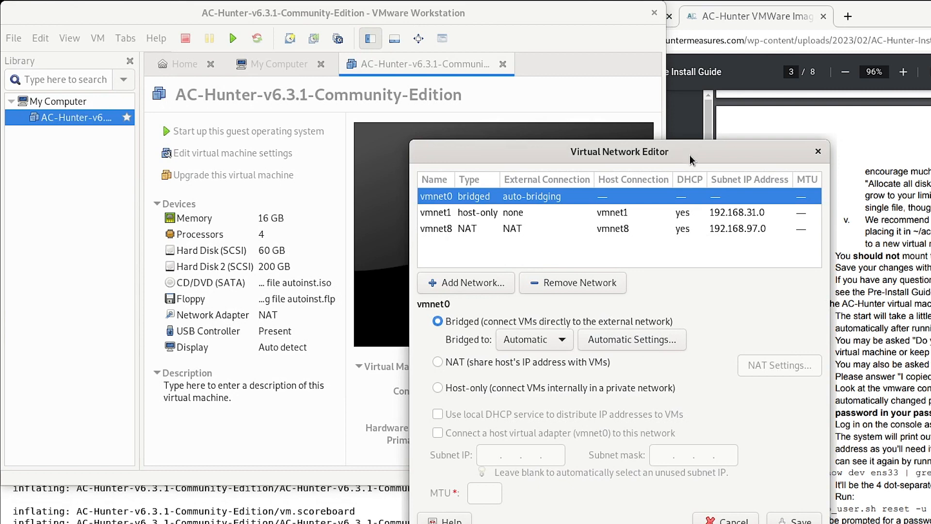
Select the vmnet8 NAT network and bring up its NAT Settings
drag(685, 149, 581, 132)
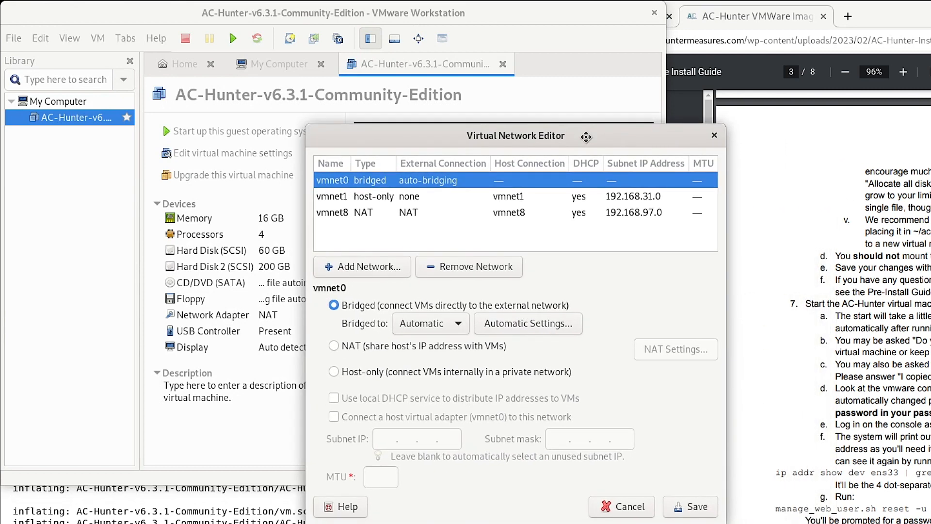
click(338, 213)
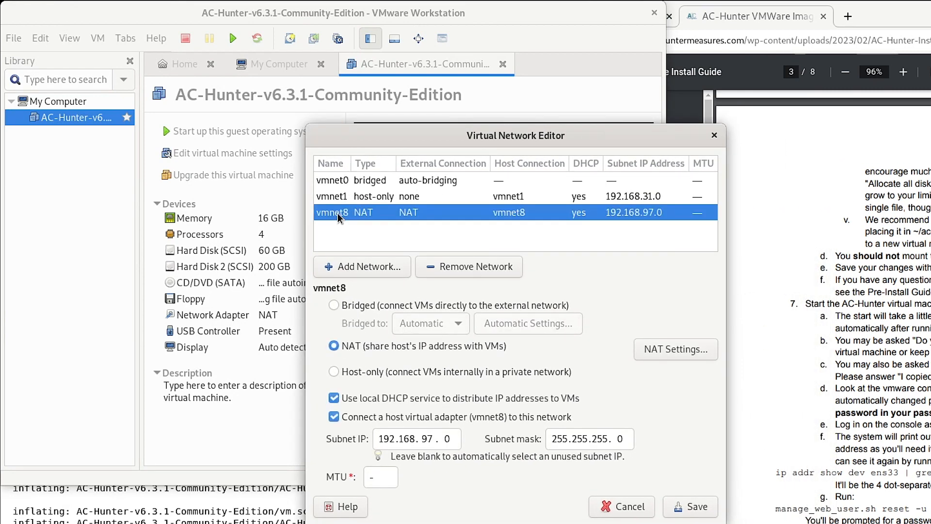
click(670, 358)
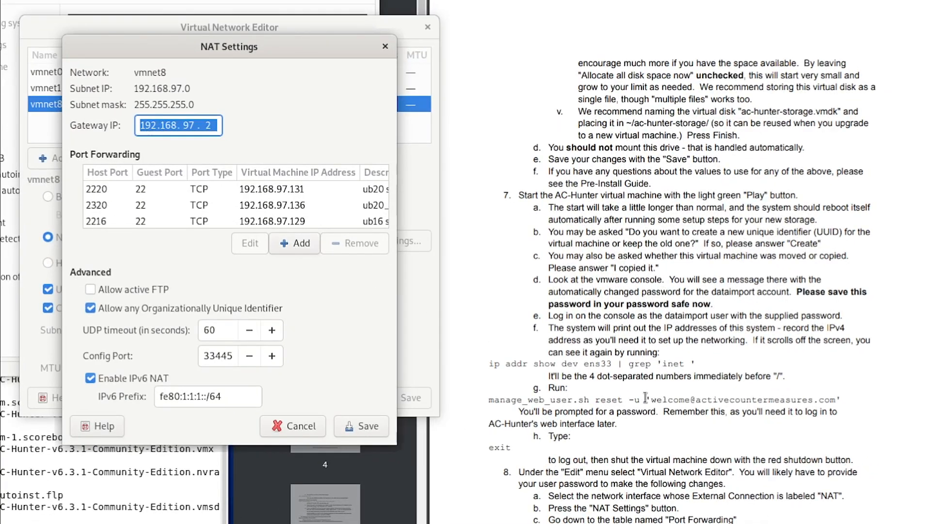
Save a TCP port forward: host 2222 to 192.168.97.142:22, description 'AC-Hunter ssh'
scroll(652, 395, down, 10)
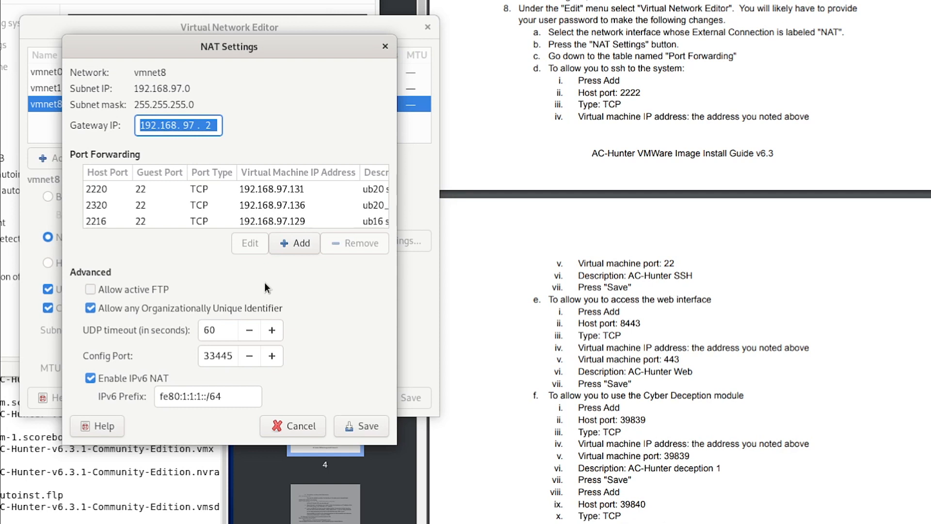
click(298, 242)
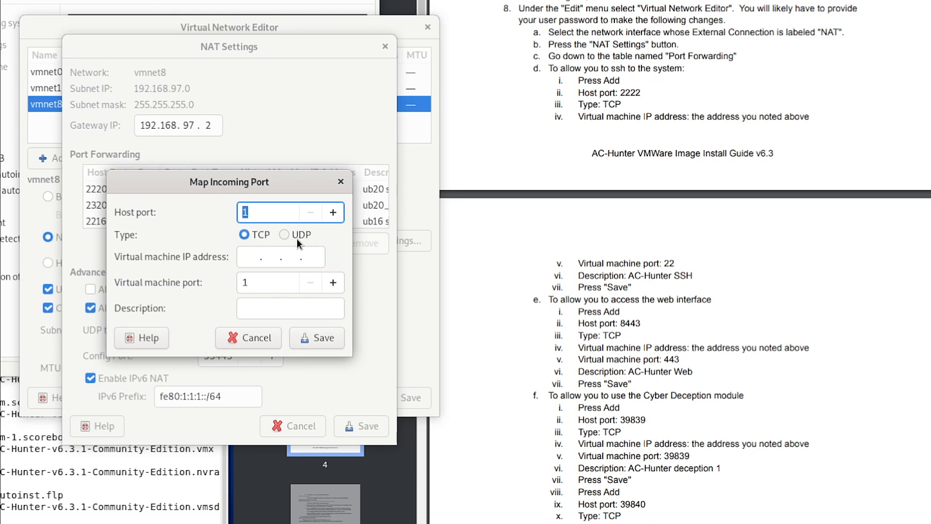
text(2222)
key(Tab)
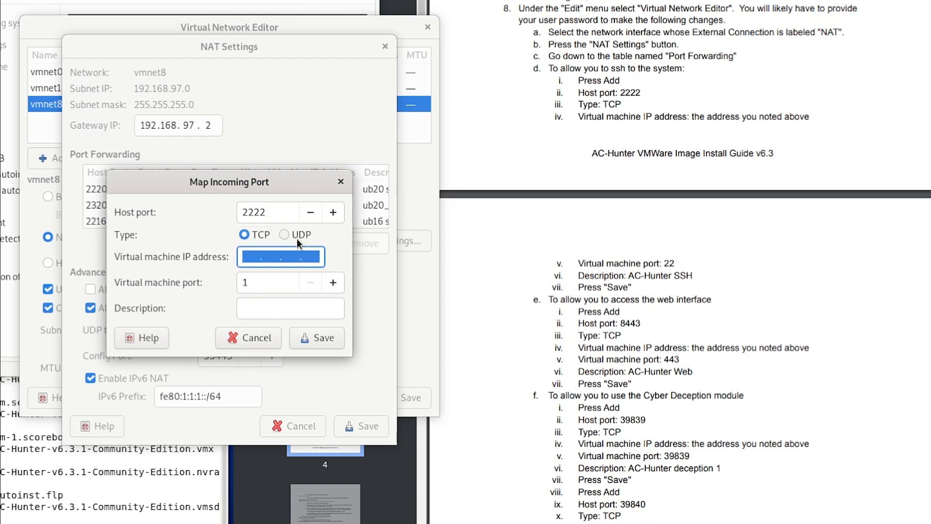
key(BackSpace)
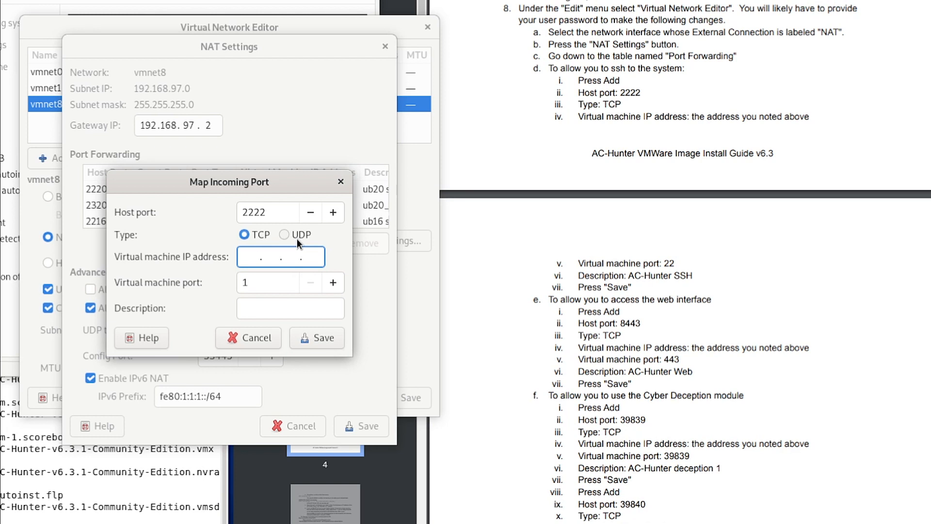
text(192.168. 97 .142)
key(Tab)
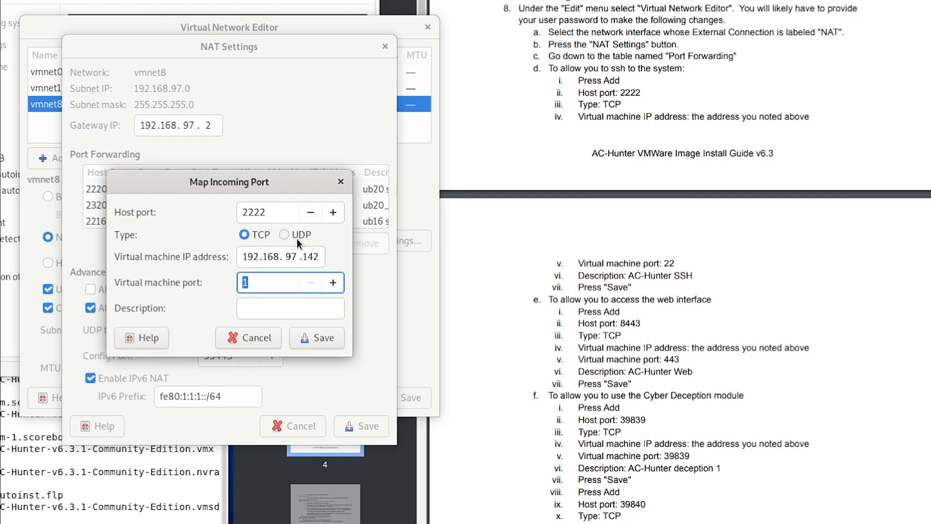
text(22)
key(Tab)
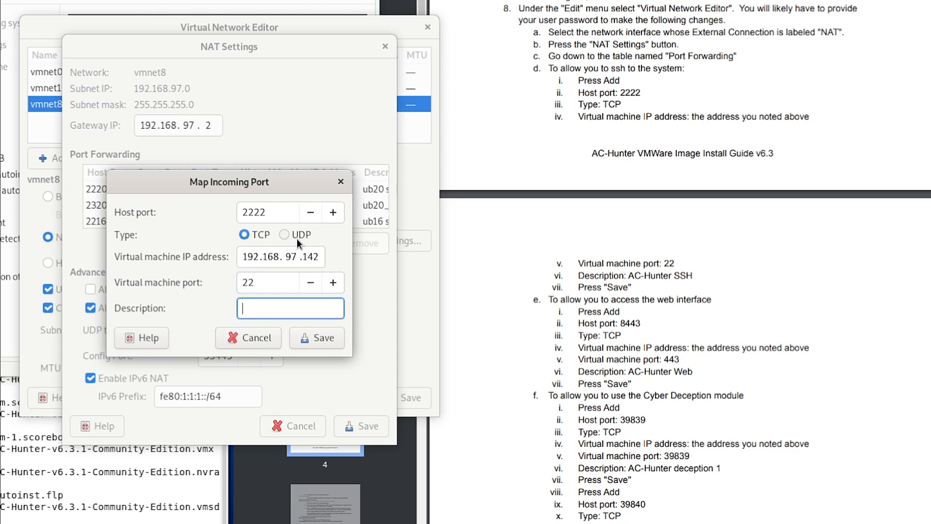
text(AC-Hunter ssh)
click(318, 340)
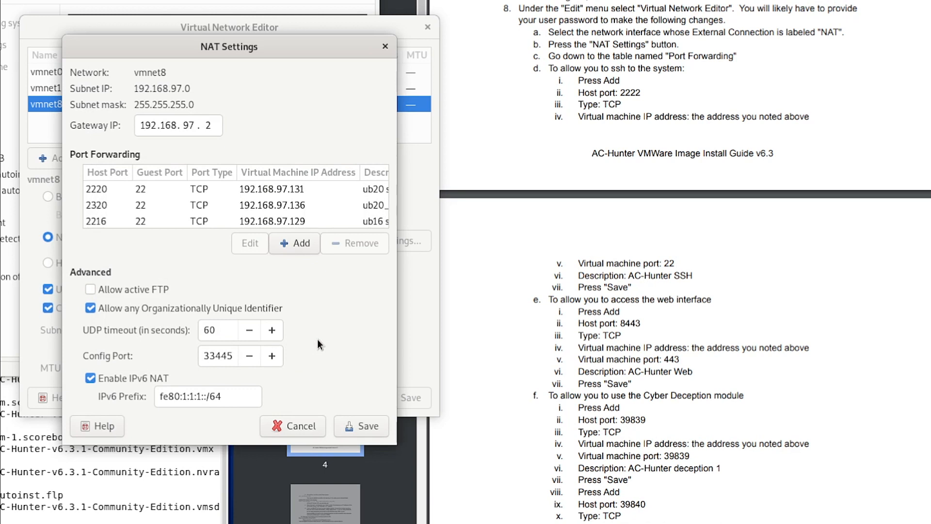
Save a TCP port forward: host 8443 to 192.168.97.142:443, description 'AC-Hunter Web'
click(296, 244)
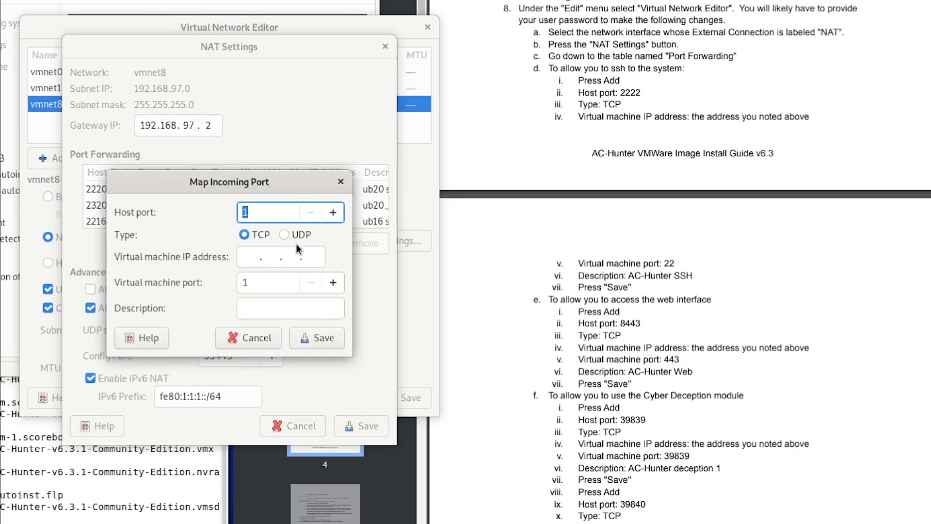
text(8443)
key(Tab)
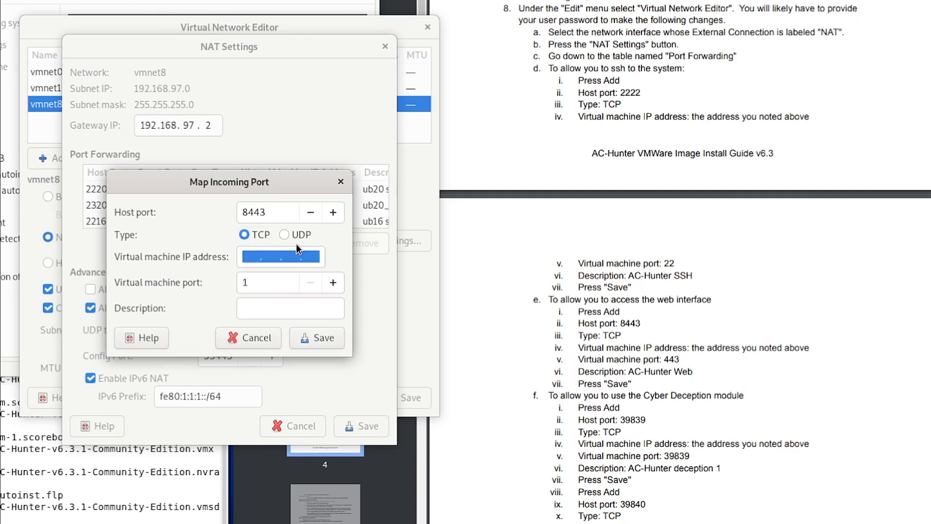
key(Home)
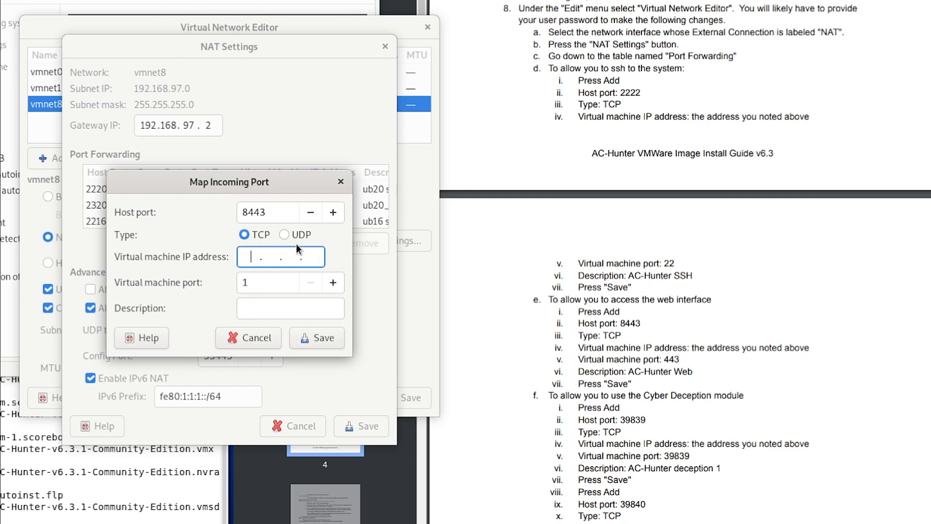
text(192.168. 97 .142)
key(Tab)
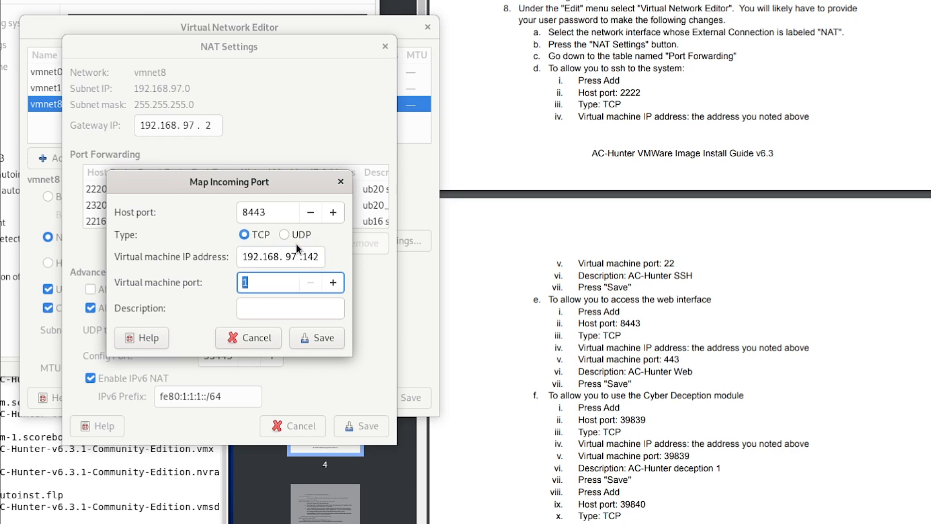
text(443)
key(Tab)
text(A)
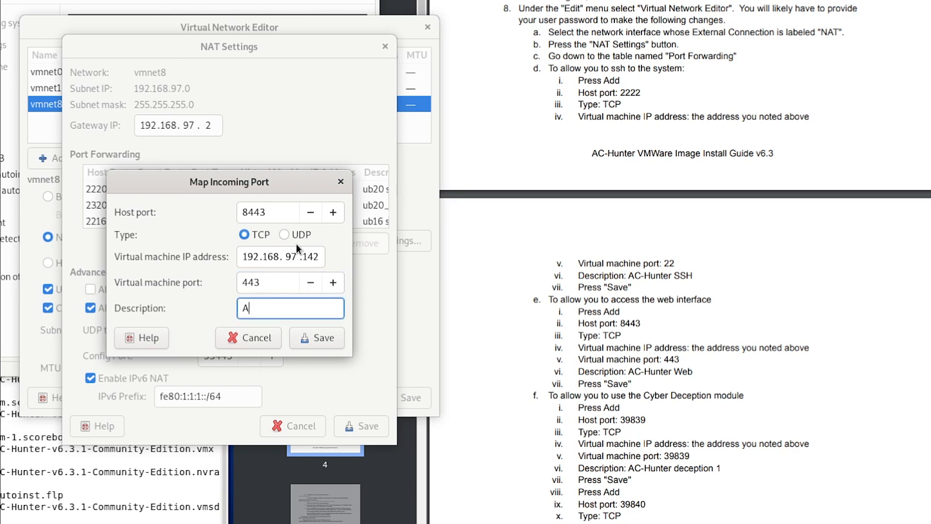
text(C-Hunter Web)
click(327, 340)
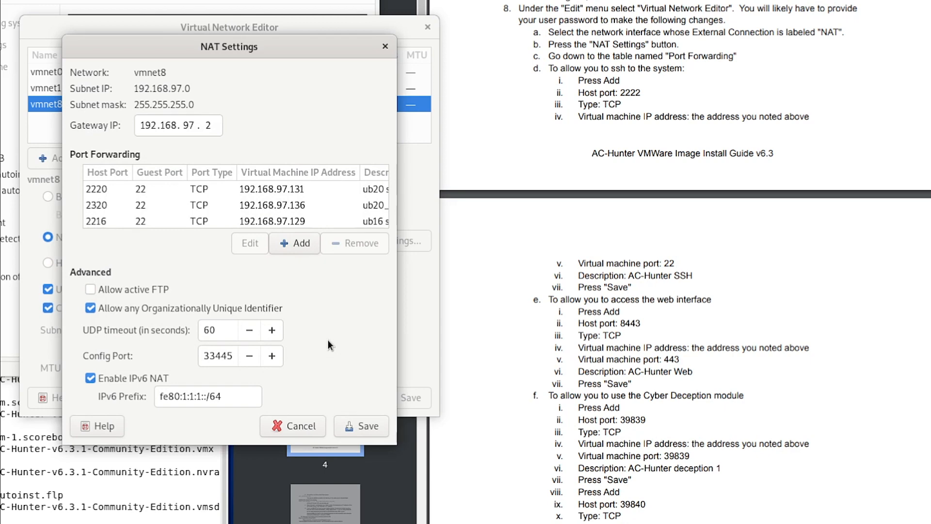
Save the vmnet8 NAT Settings, then save and close the Virtual Network Editor
scroll(672, 362, down, 5)
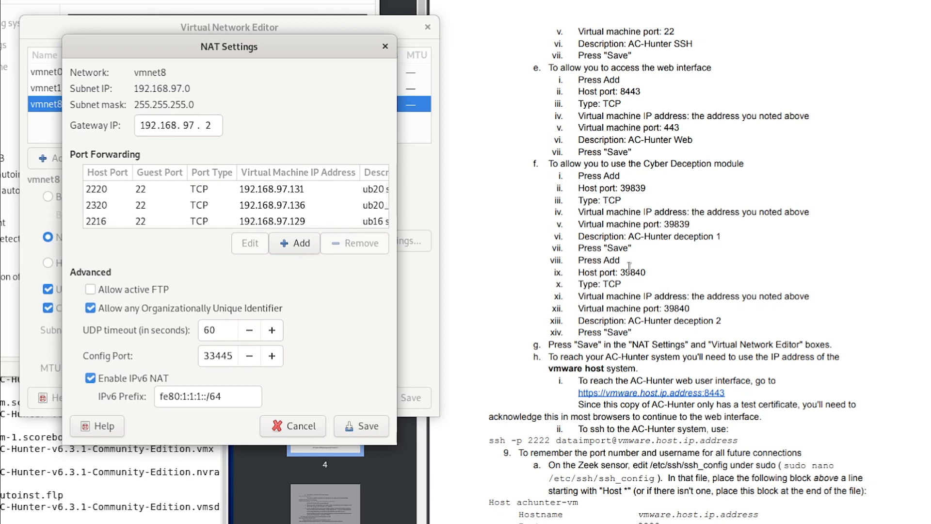
click(369, 428)
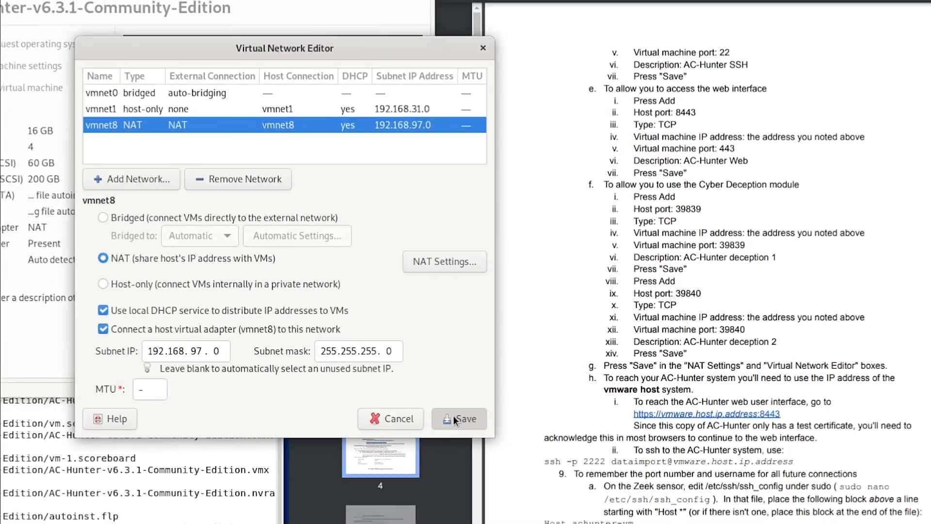
click(398, 394)
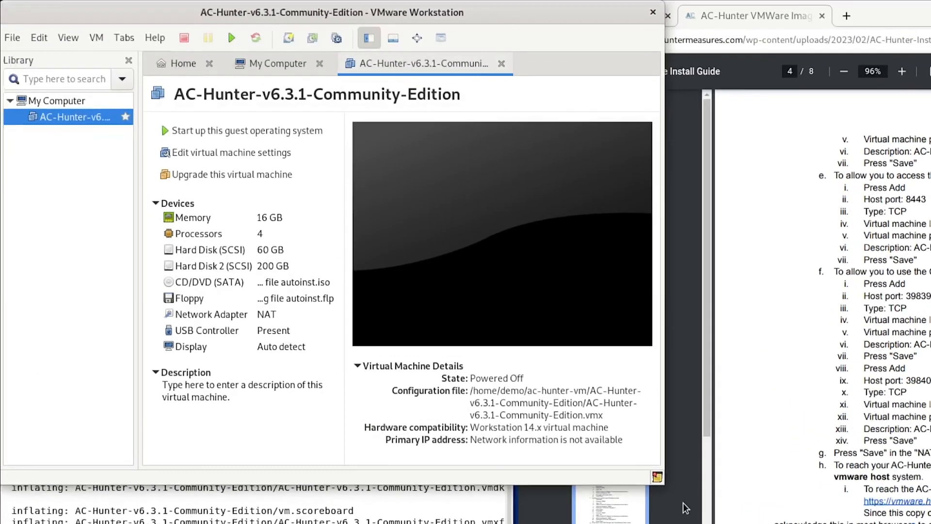
Start up the AC-Hunter-v6.3.1-Community-Edition virtual machine
click(204, 132)
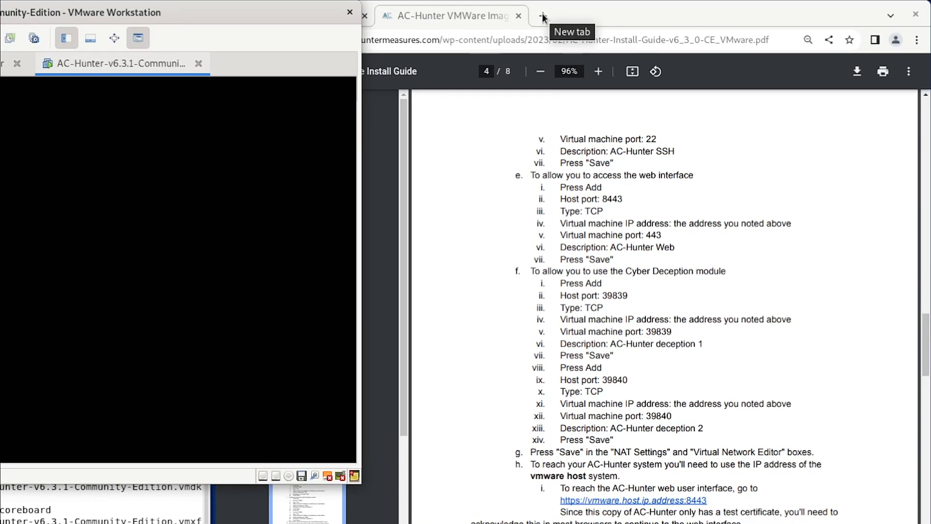
click(542, 16)
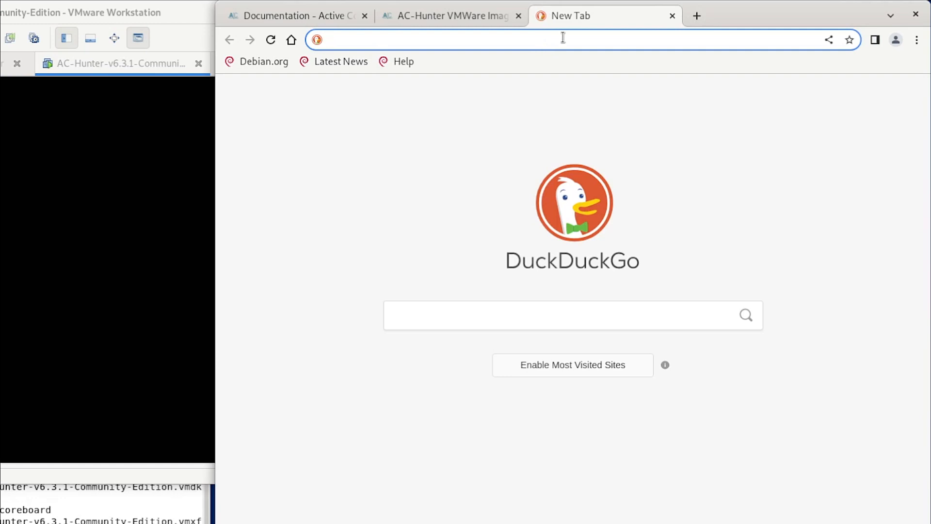
text(http)
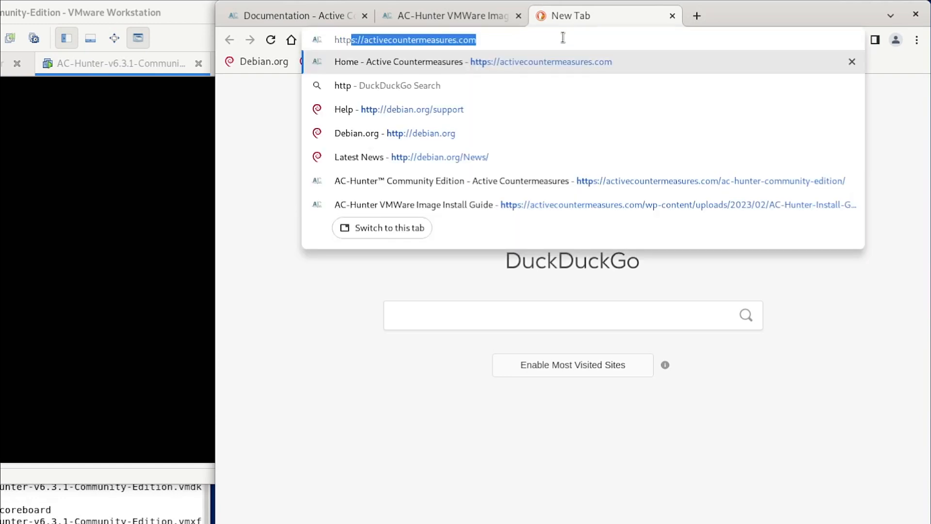
text(s)
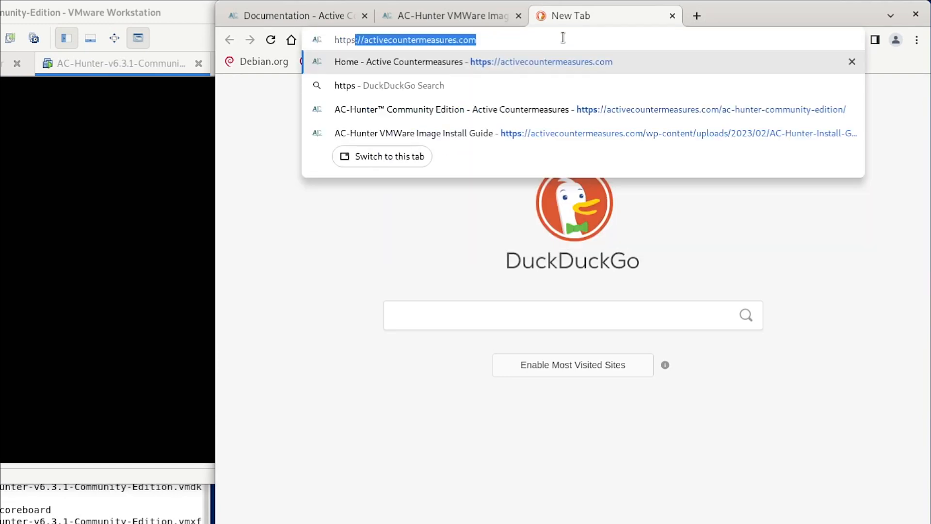
text(://1)
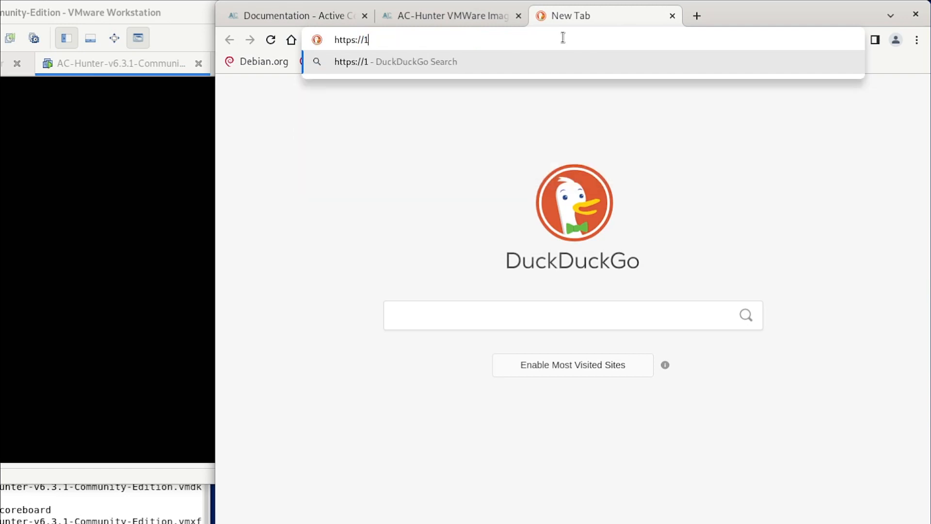
text(27.0.0.)
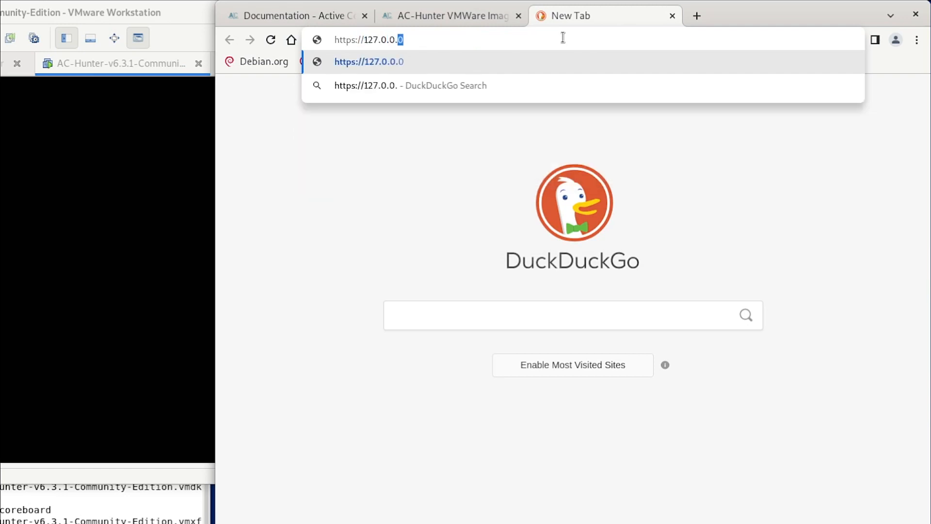
text(1:8)
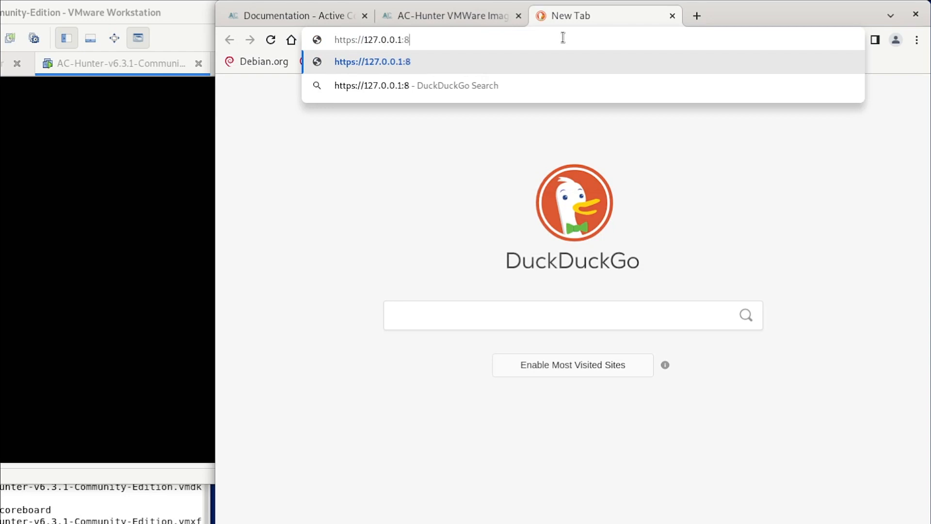
text(443)
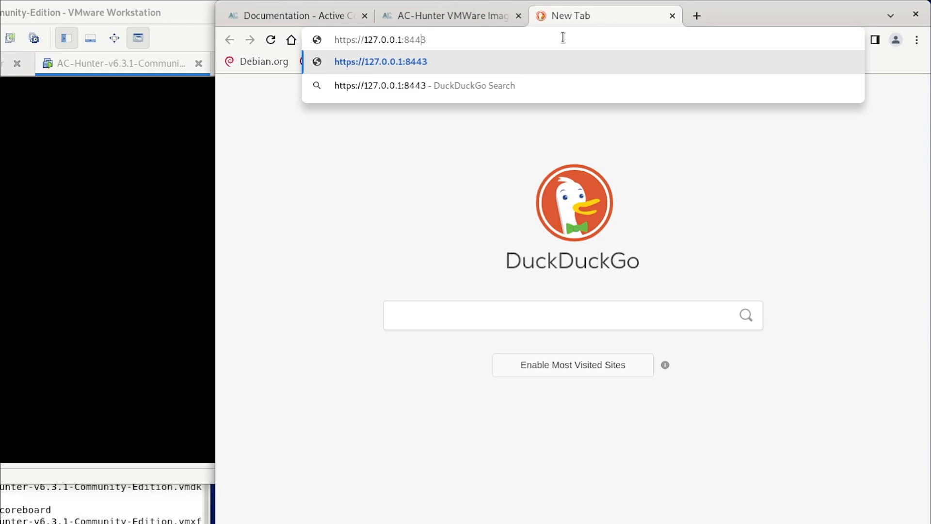
key(Left)
key(Left)
key(Left)
key(Left)
key(Left)
key(shift+Left)
key(shift+Left)
key(shift+Left)
key(shift+Left)
key(shift+Left)
key(shift+Left)
key(shift+Left)
key(shift+Left)
key(shift+Left)
key(Right)
key(End)
key(Return)
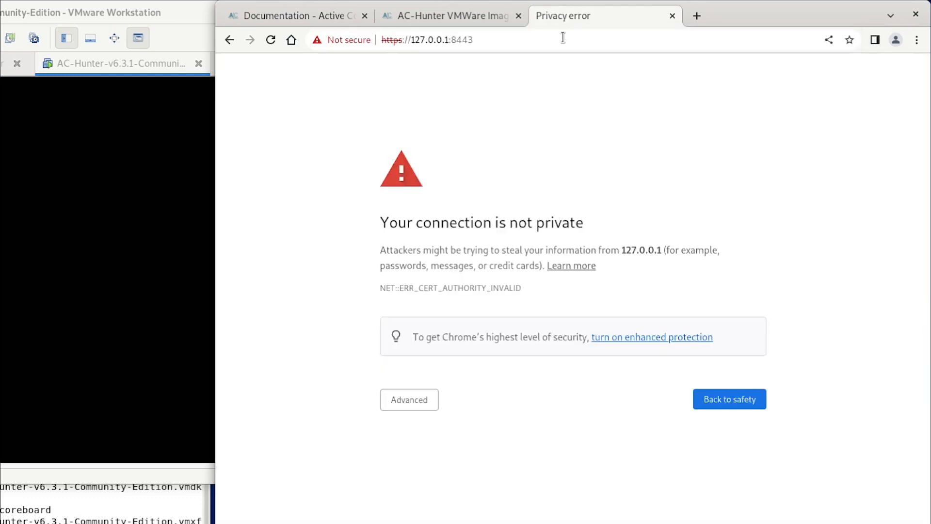
click(421, 408)
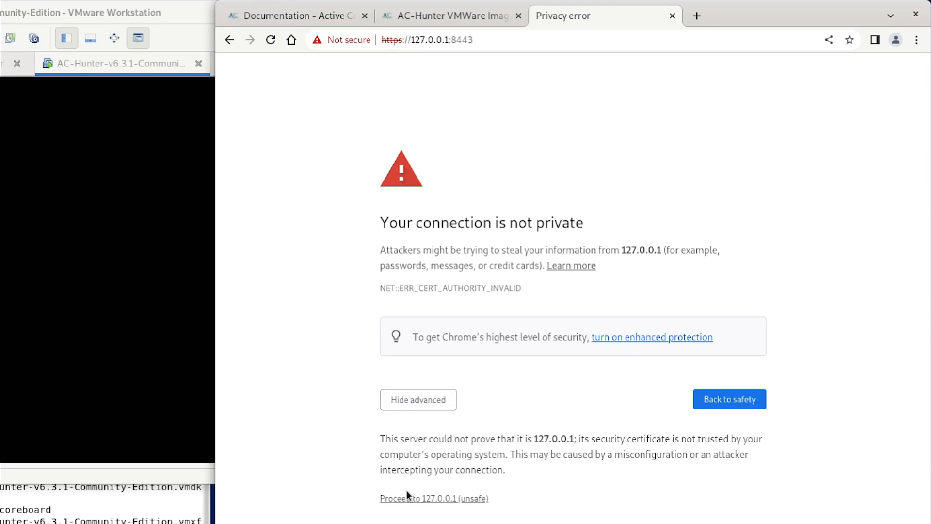
Proceed past the warning, log in with the account email and password, and confirm the vsagent dataset
click(432, 500)
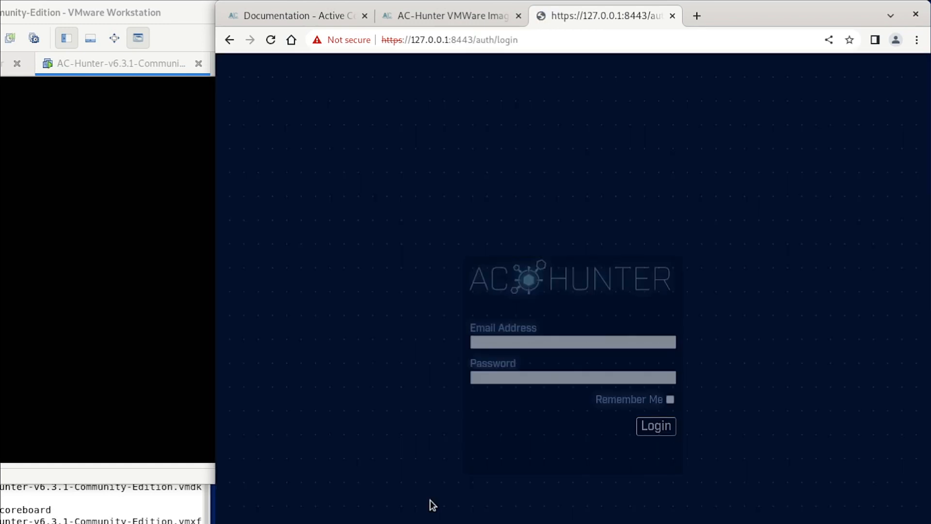
click(588, 342)
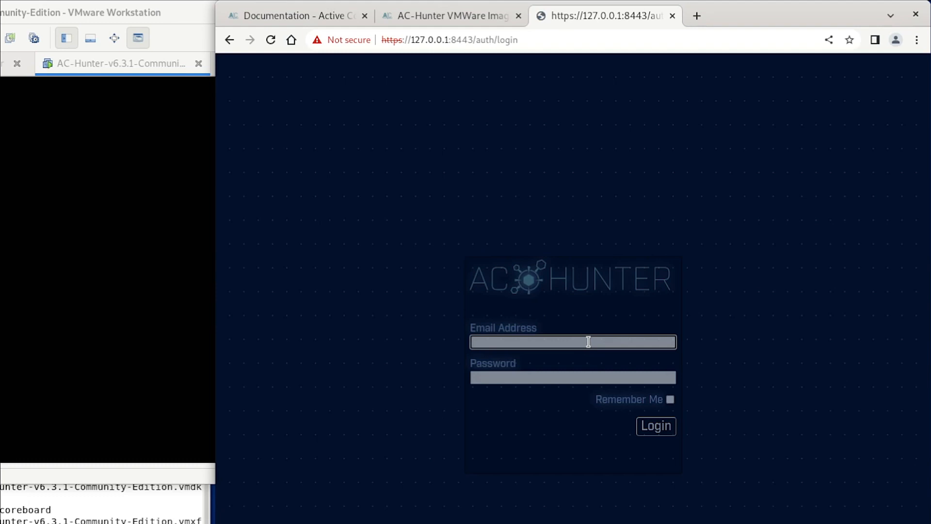
text(bob@example.com)
key(Tab)
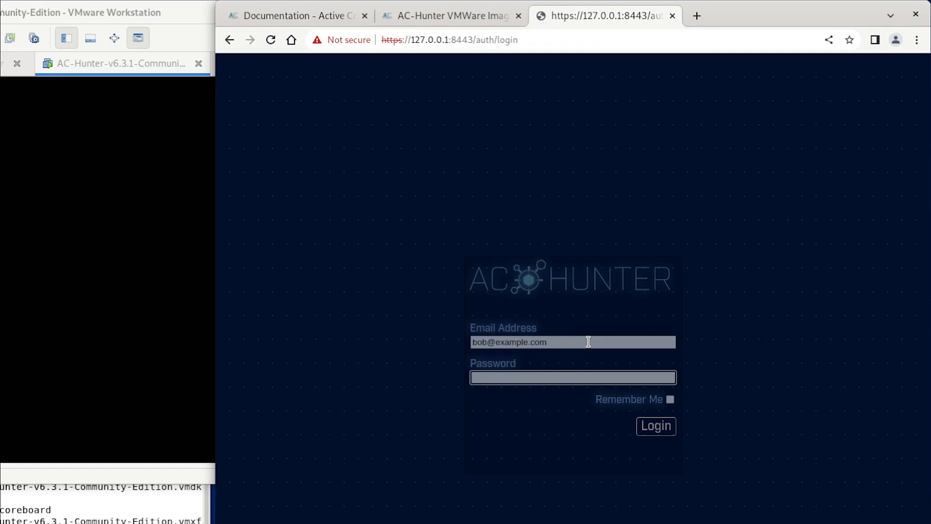
text(changeme1)
click(660, 430)
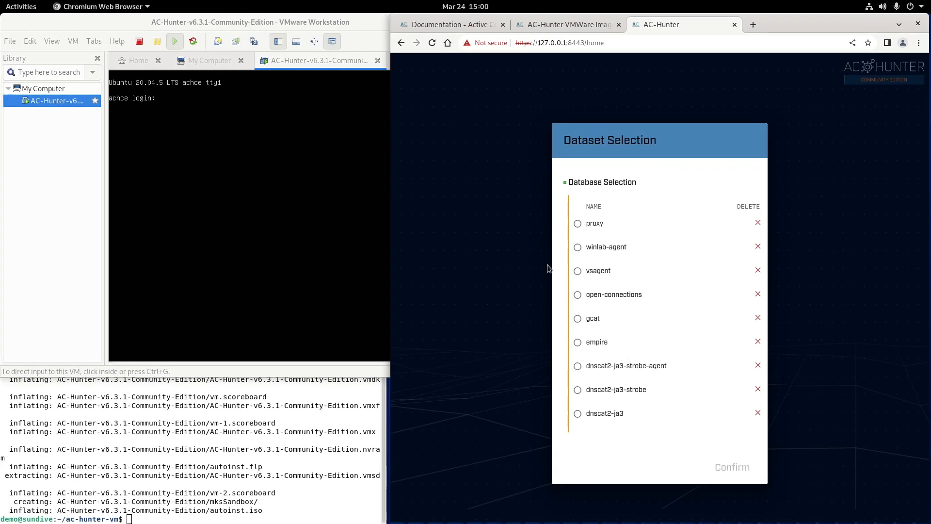
click(616, 270)
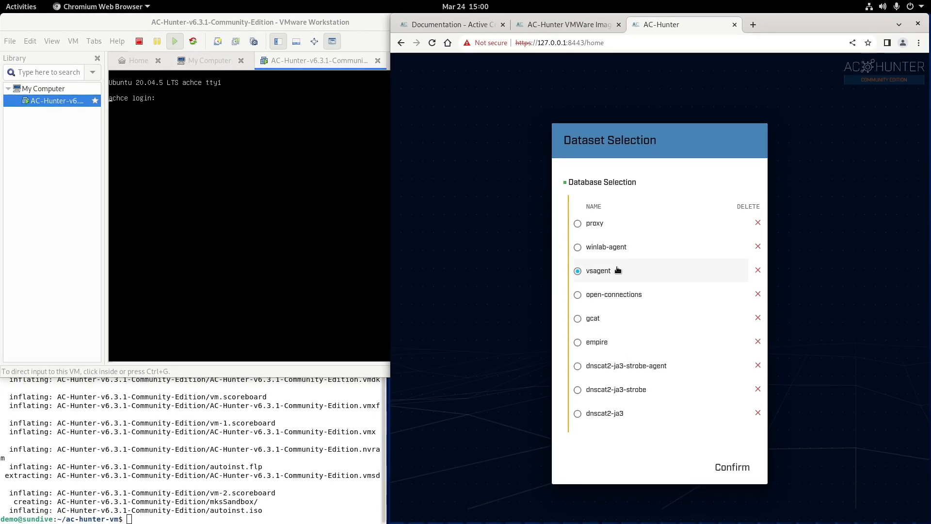
click(734, 471)
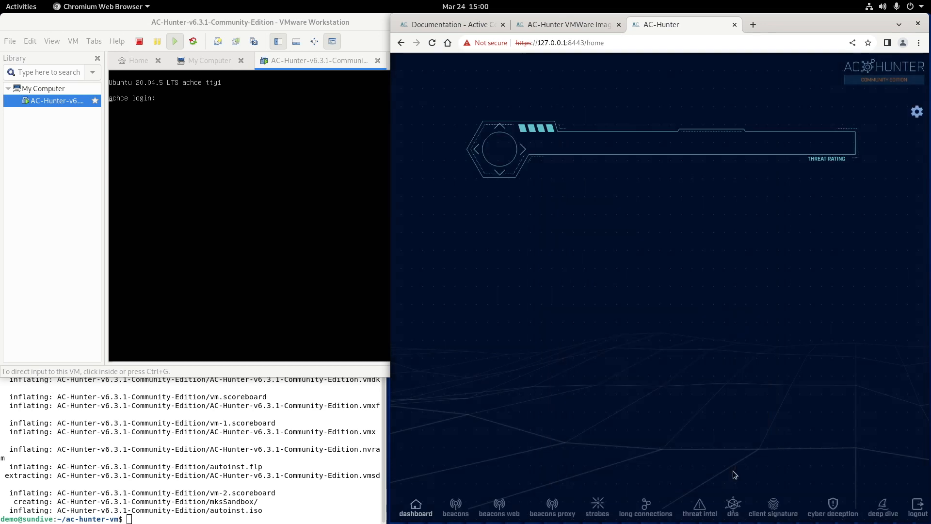
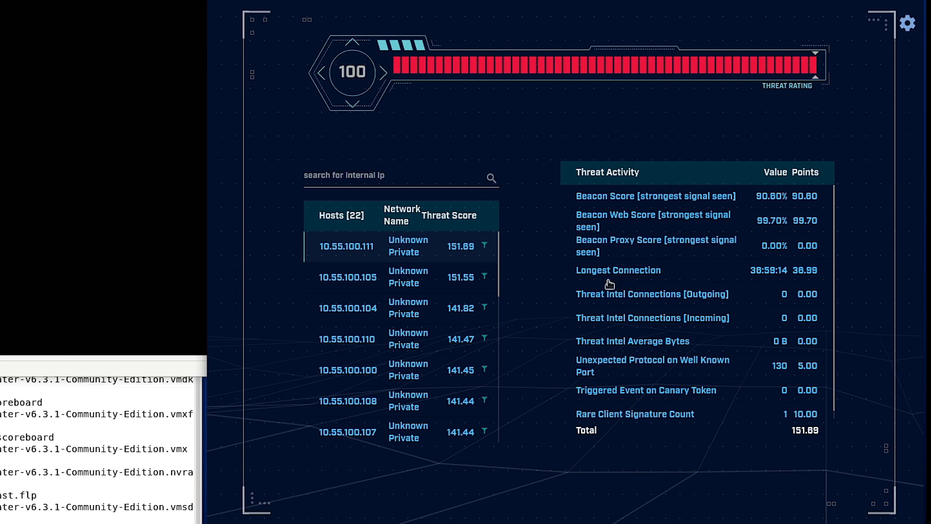
Open the beacon view for host 10.55.100.111, then switch to the install guide PDF tab
click(620, 219)
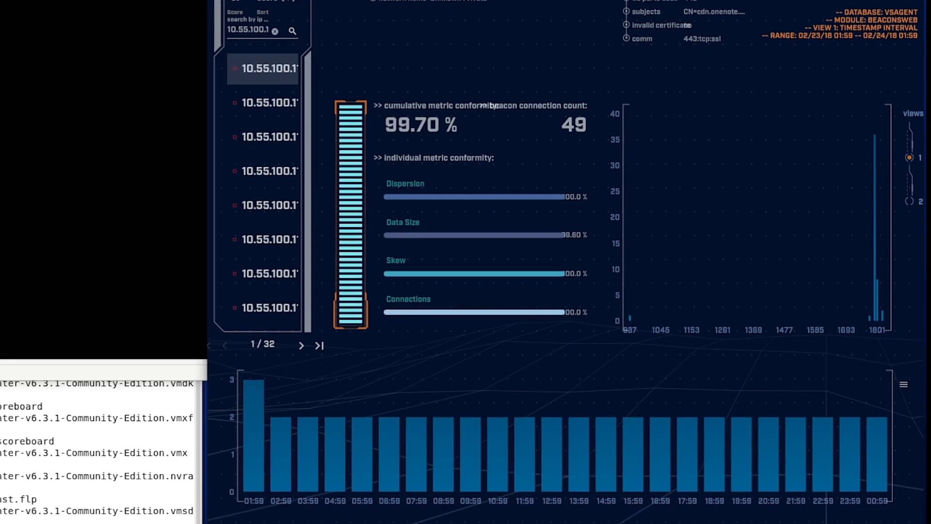
key(ctrl+Tab)
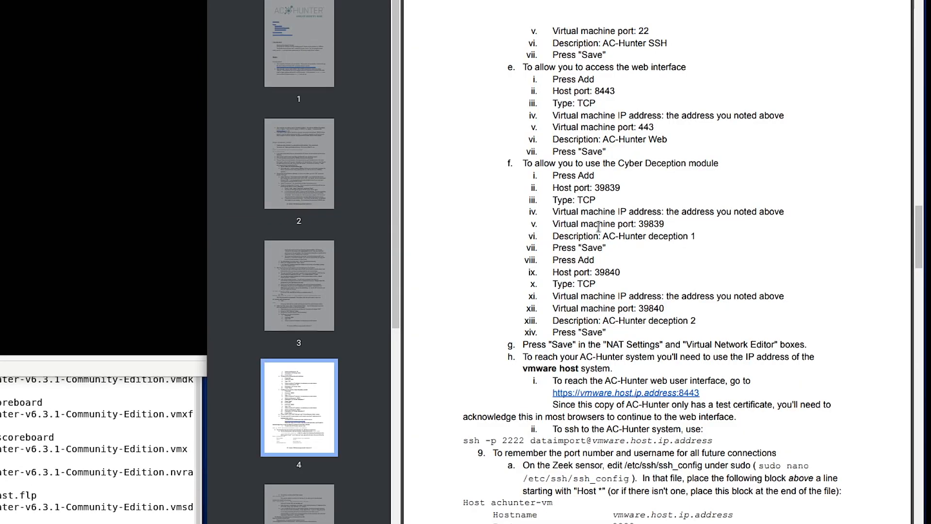
Scroll page 4 of the guide and highlight the 'ssh -p 2222 dataimport@…' command line
scroll(592, 246, down, 3)
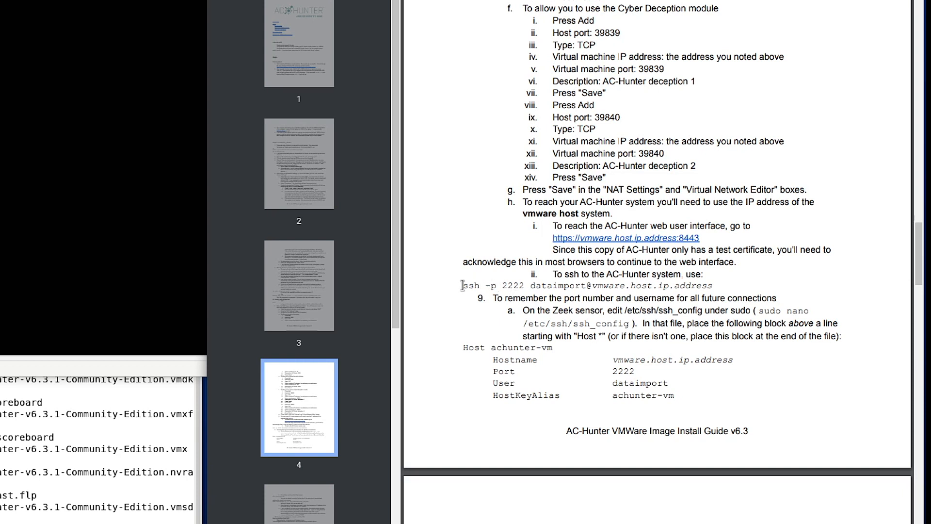
drag(462, 285, 525, 285)
drag(525, 286, 718, 287)
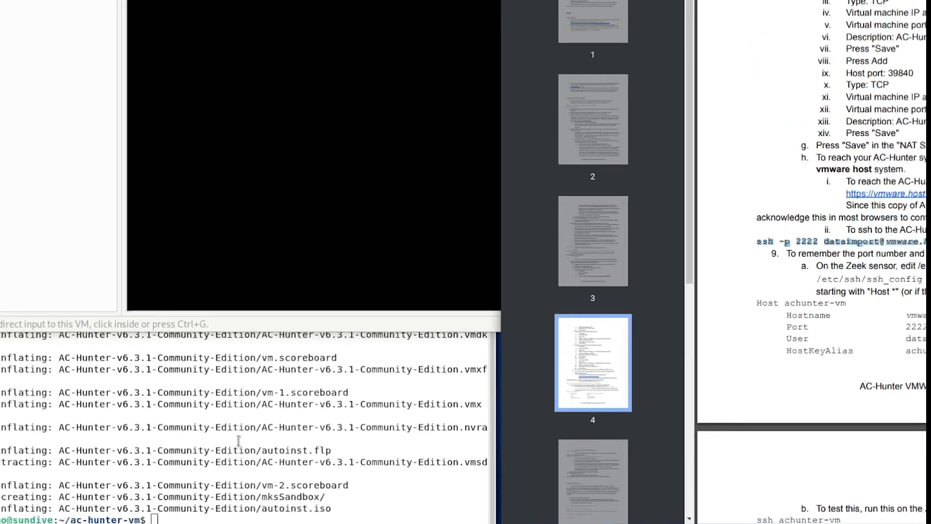
click(273, 424)
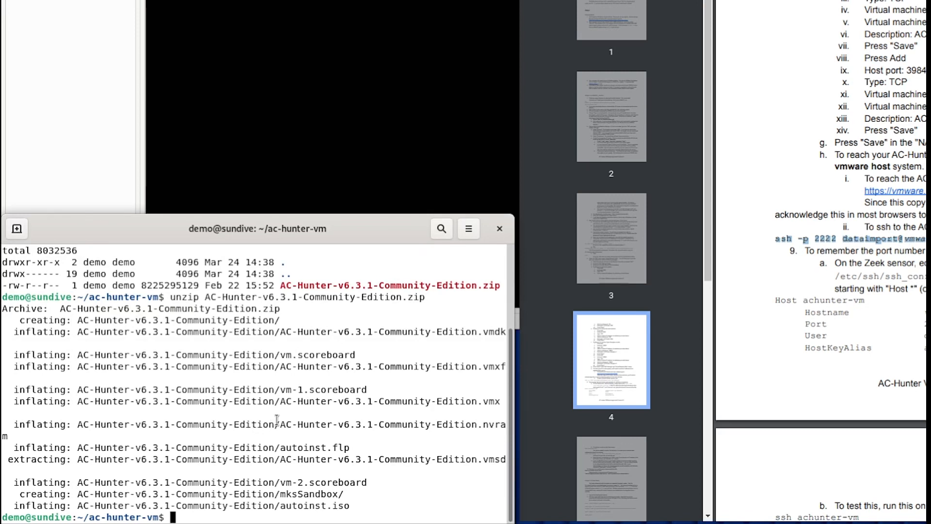
text(ssh -p 2222)
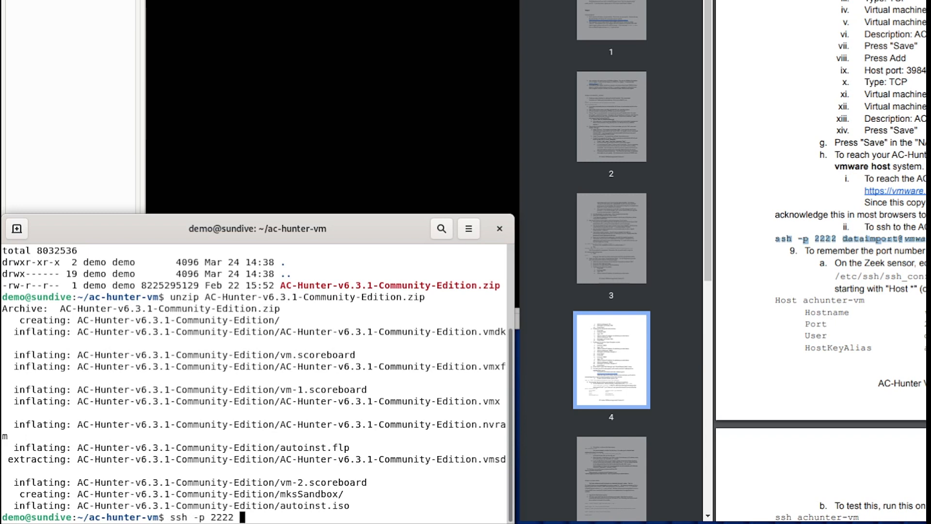
text( dataimpo)
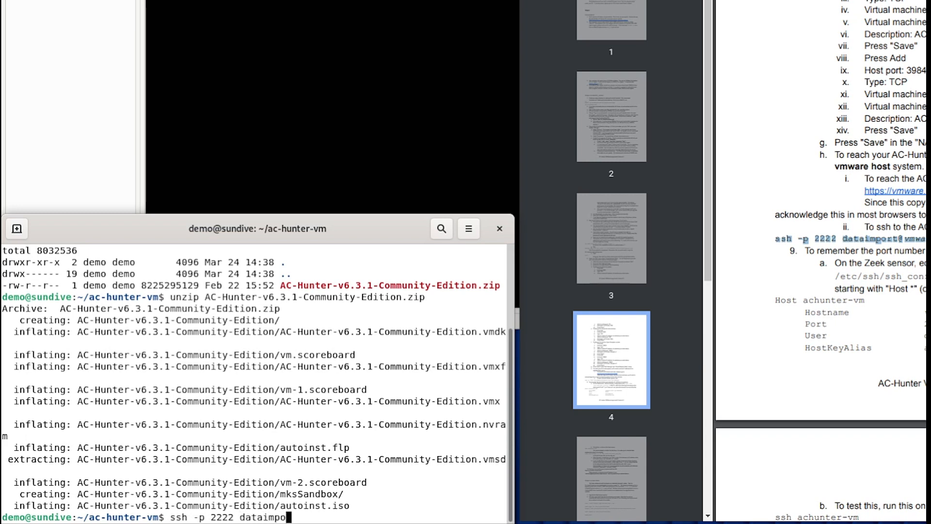
text(rt@12)
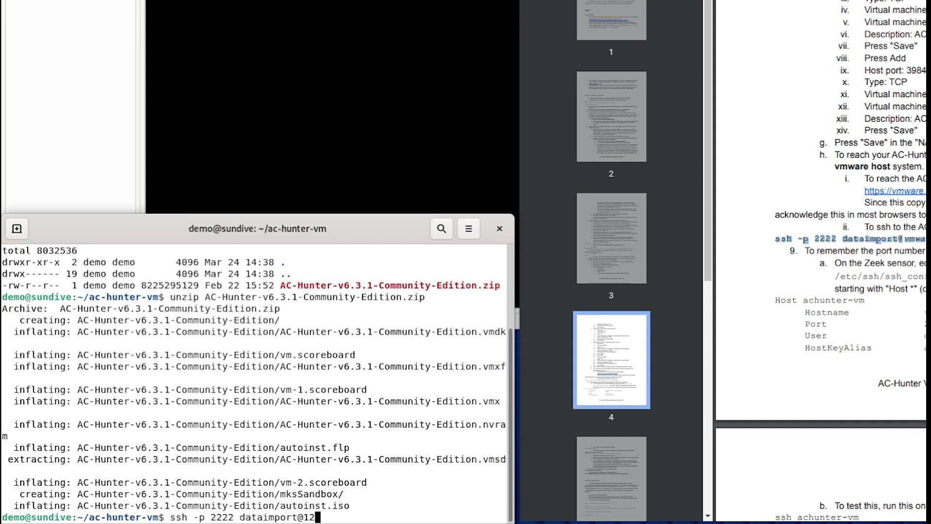
text(7.0.0.1)
key(Return)
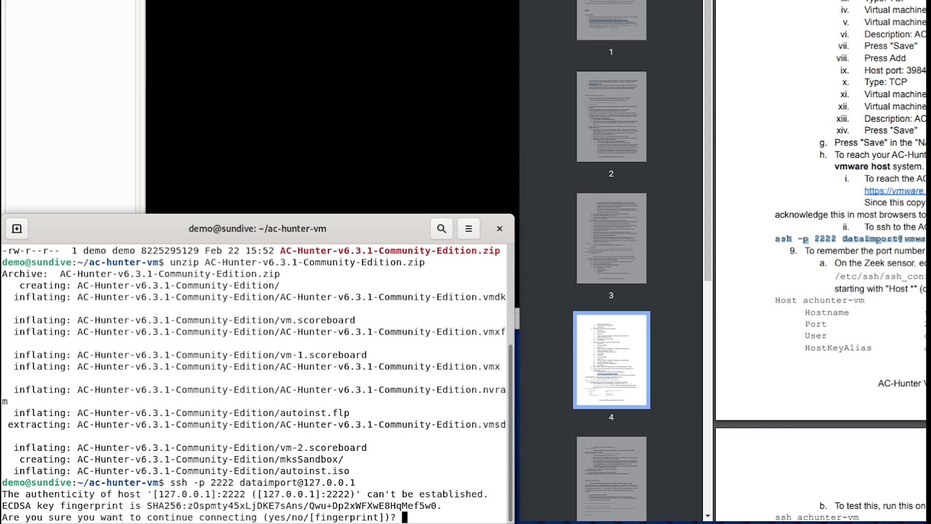
click(362, 1)
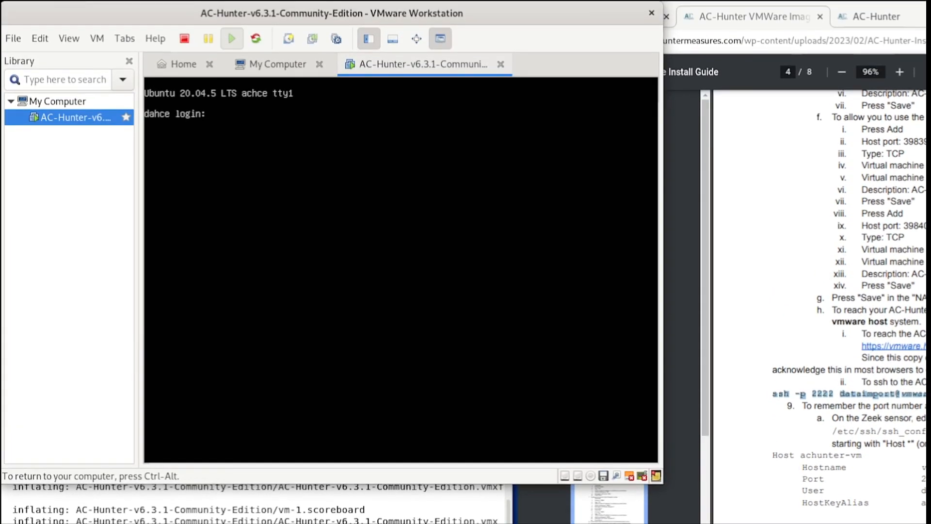
Log in at the VM console as dataimport with the account password
text(dataimport)
key(Return)
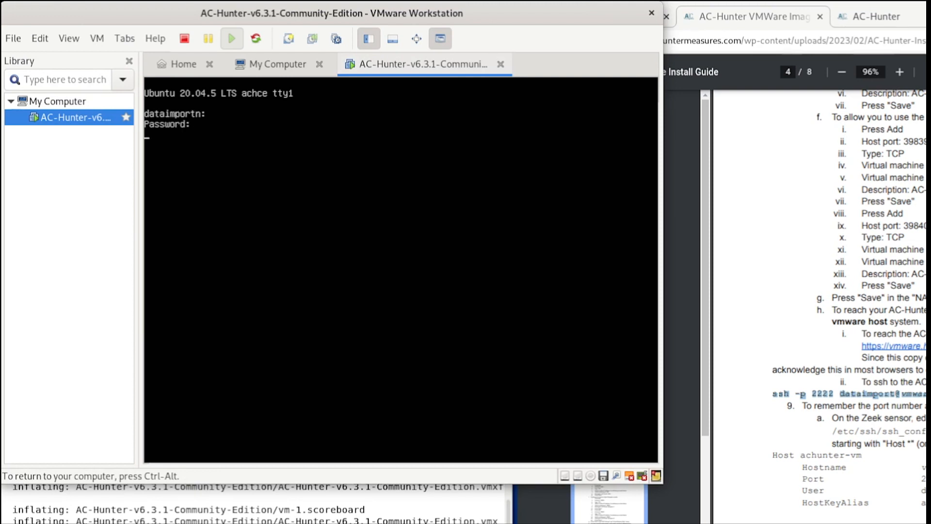
key(Return)
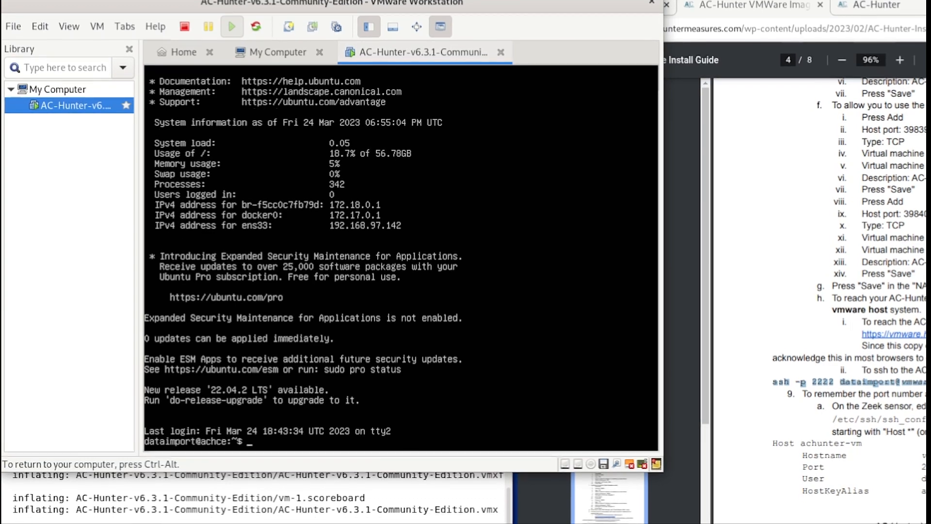
Mark the ECDSA fingerprint line in the host terminal, then refocus the VM console
key(ctrl+alt)
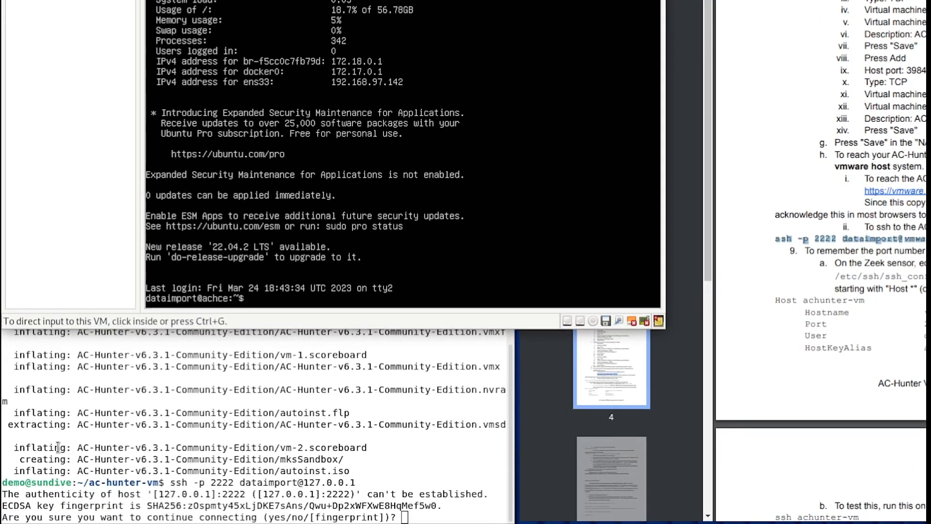
click(233, 396)
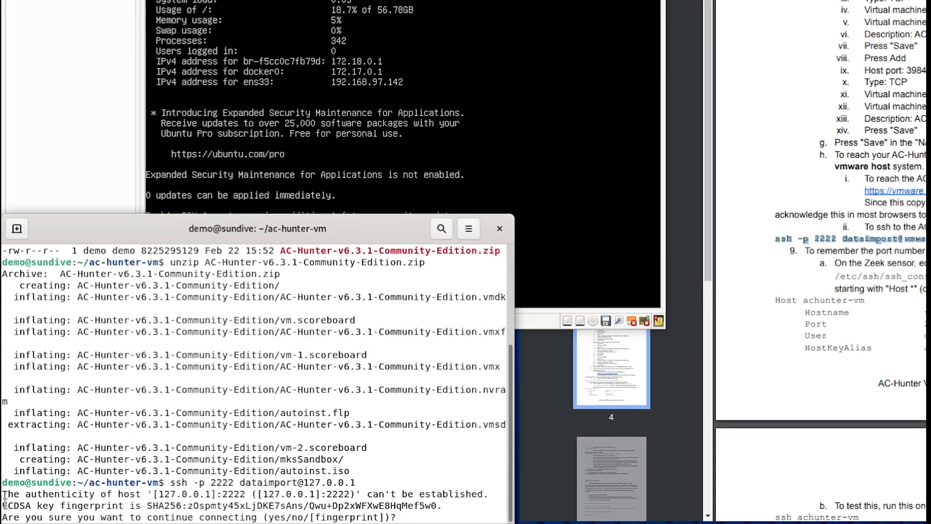
drag(4, 506, 31, 506)
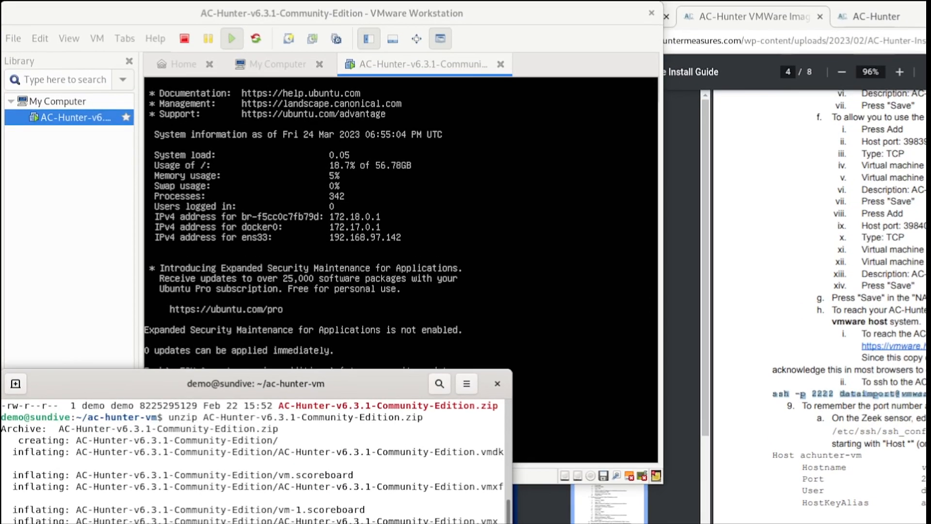
click(480, 22)
click(477, 184)
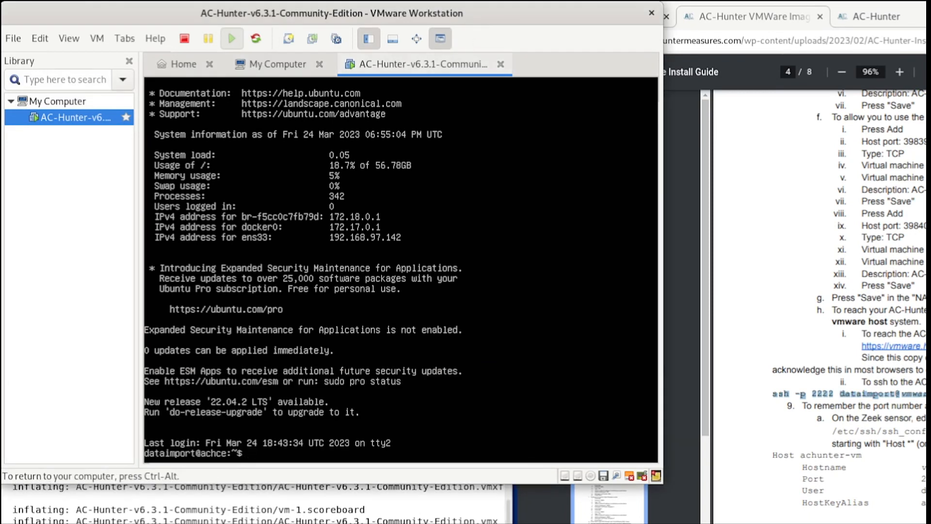
In the VM, run sudo ssh-keygen -l -f /etc/ssh/ssh_host_ecdsa_key with the sudo password, then return to the host terminal
text(sudo ssh-keygen -)
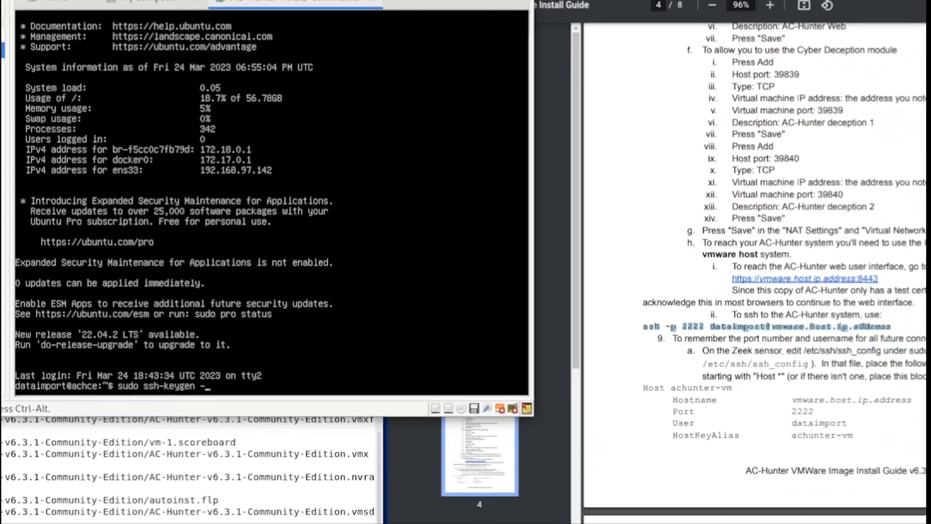
scroll(577, 290, down, 5)
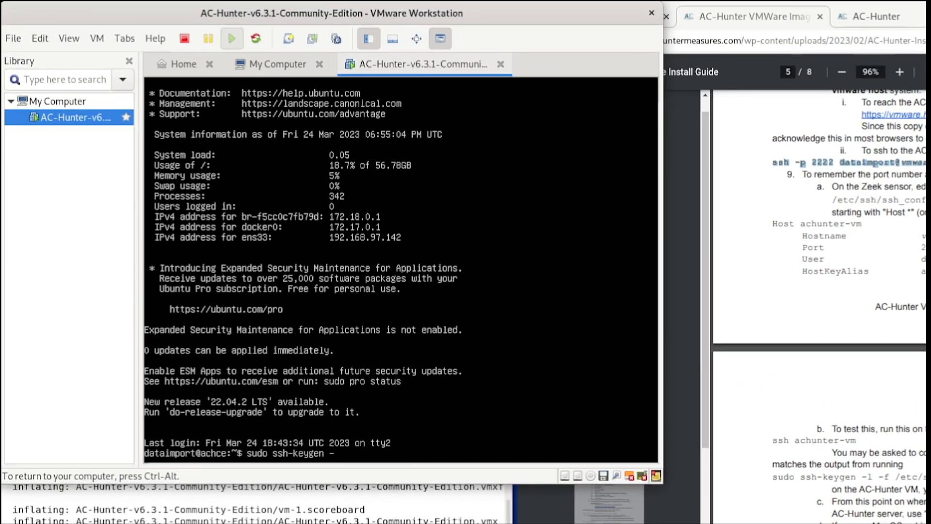
text(l -f /etc/ssh/ssh_h)
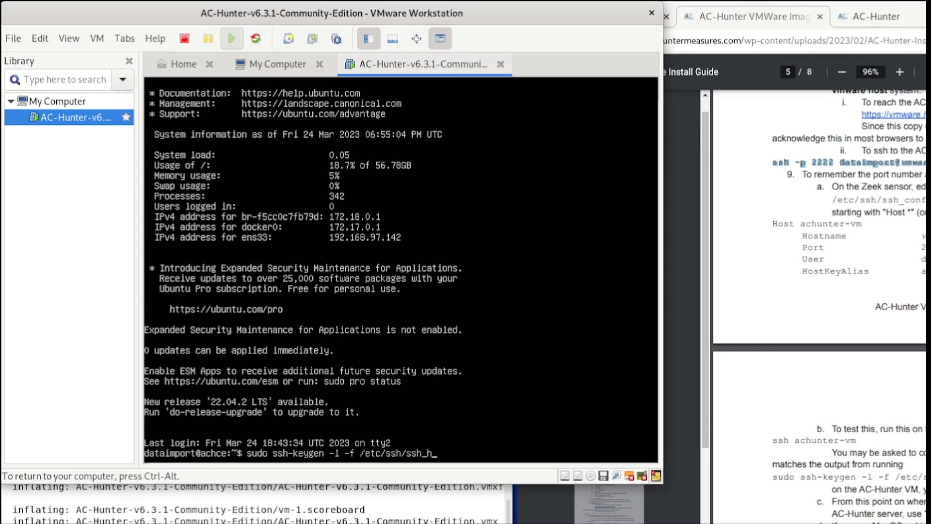
text(ost_ecdsa_key)
key(Return)
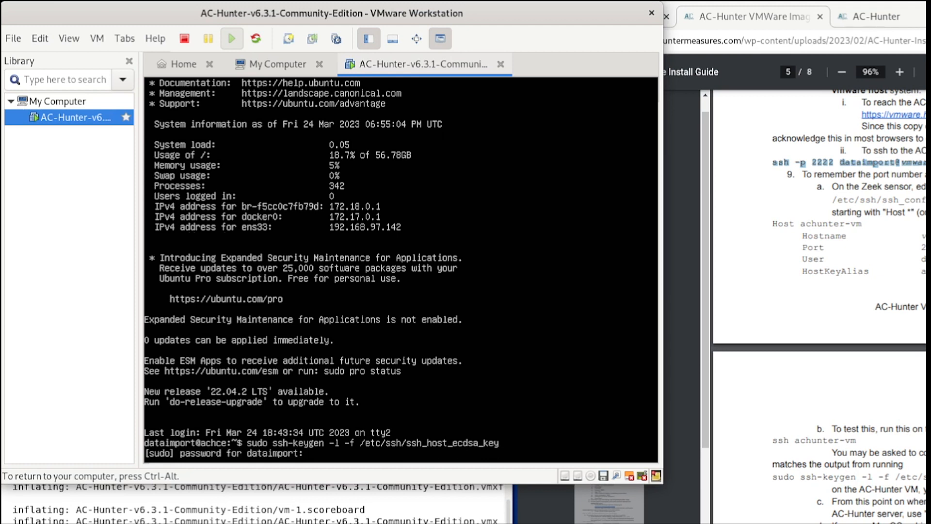
key(Return)
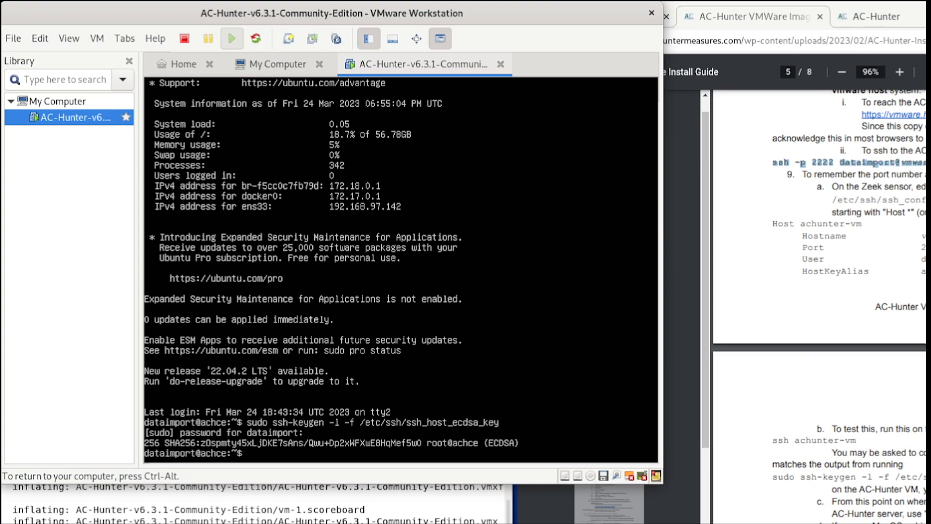
key(ctrl+alt)
click(162, 509)
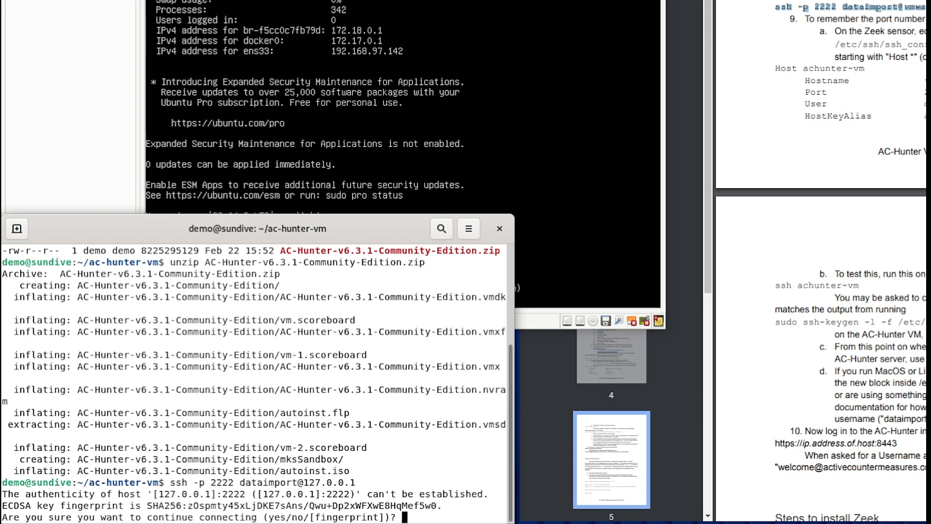
Answer yes at the host terminal's fingerprint prompt to trust [127.0.0.1]:2222
click(403, 146)
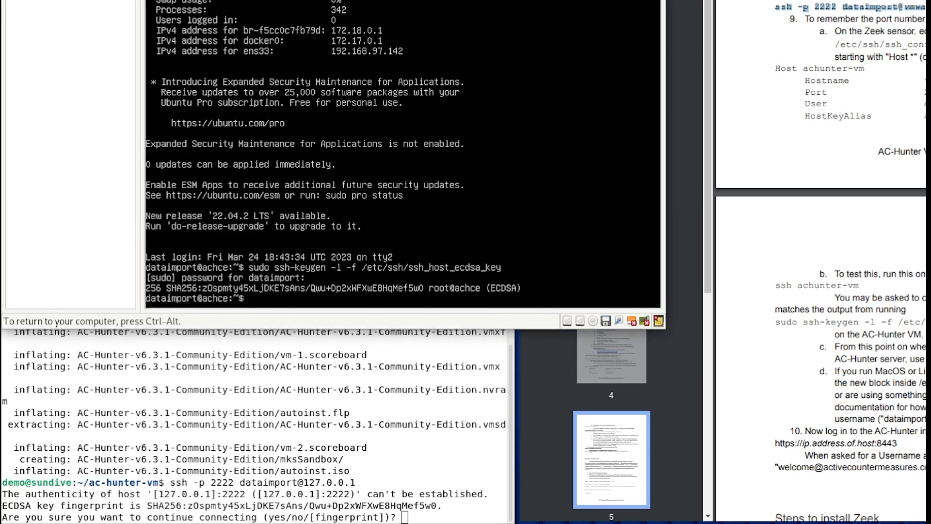
key(ctrl+alt)
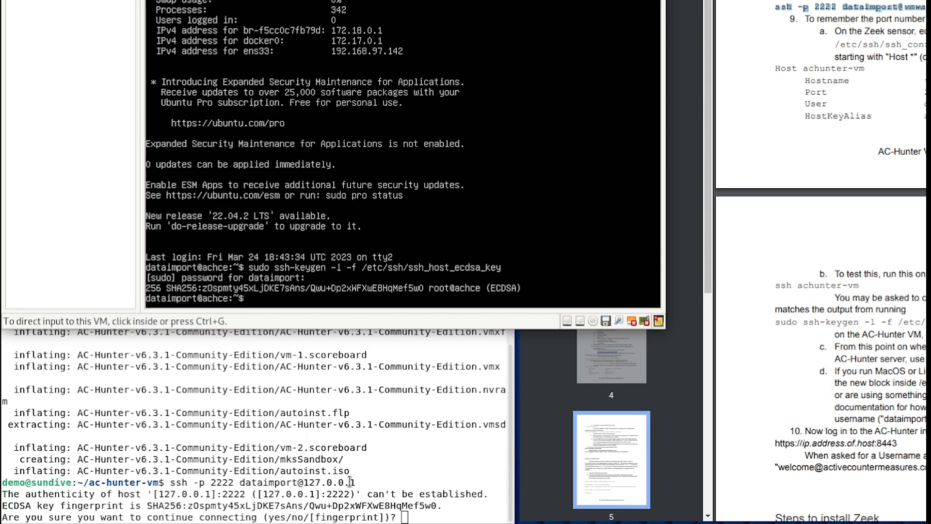
click(350, 433)
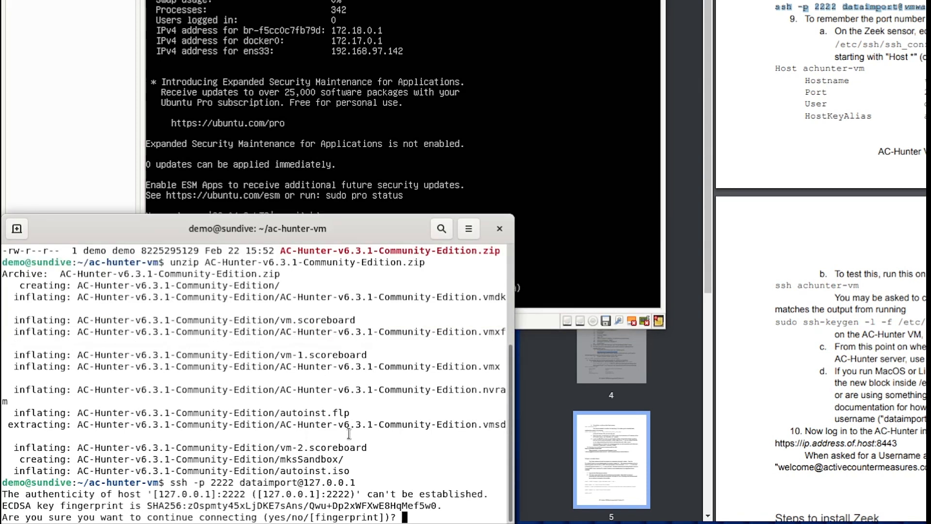
text(yes)
key(Return)
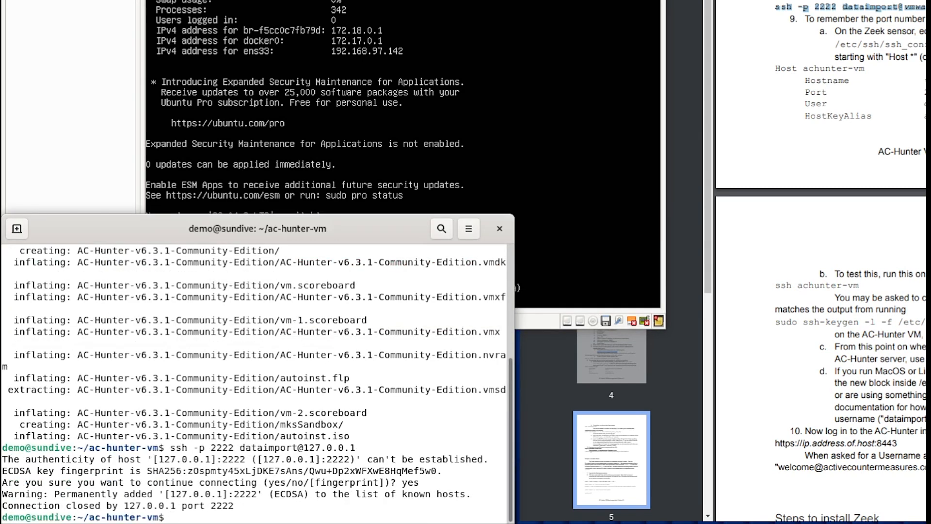
key(Up)
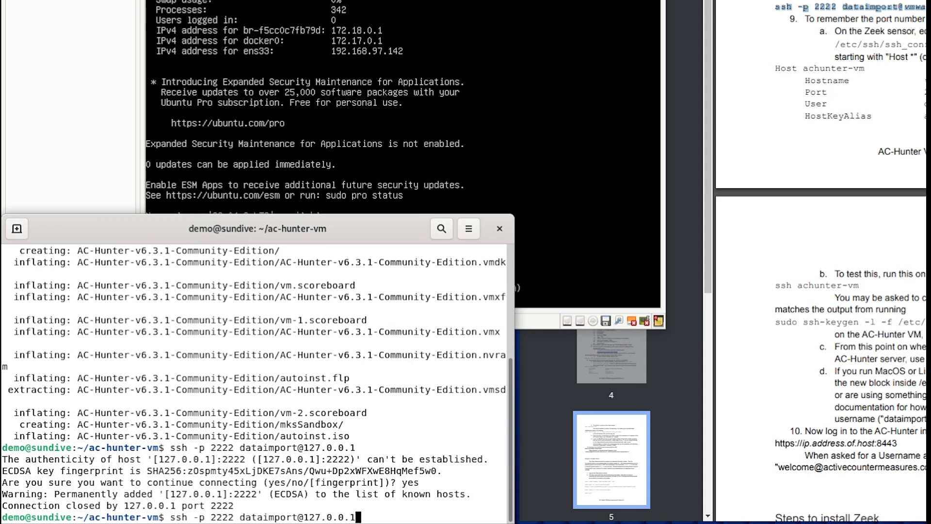
key(Return)
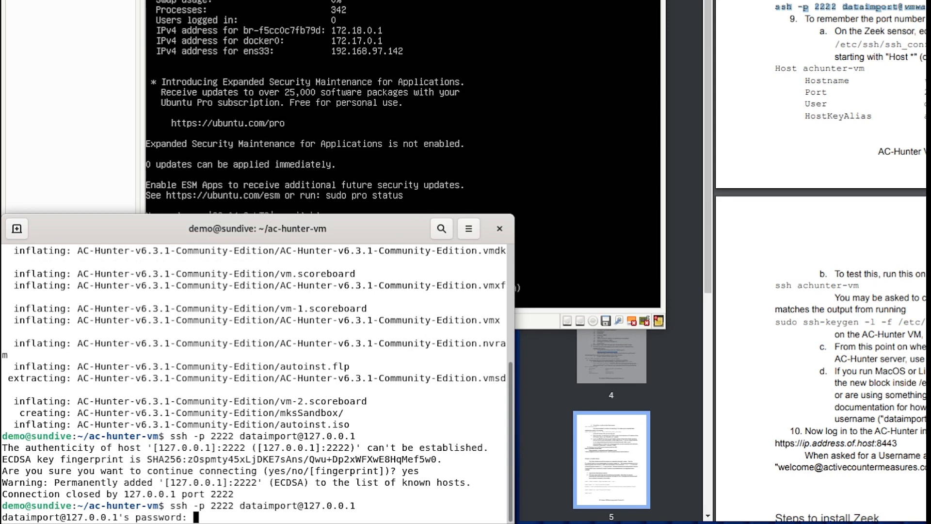
key(Return)
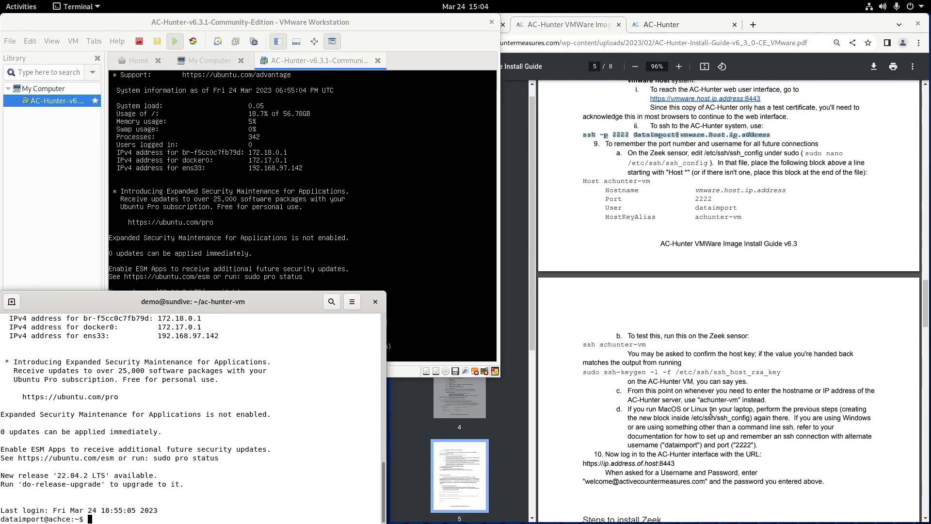
On the AC-Hunter dashboard, select the 127.0.0.1 host part of the address, then return to the guide
click(675, 22)
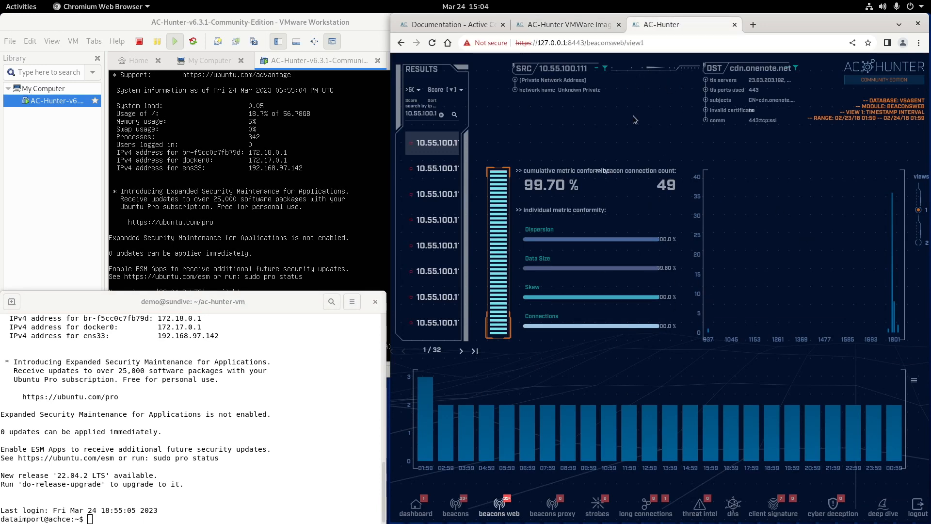
click(540, 42)
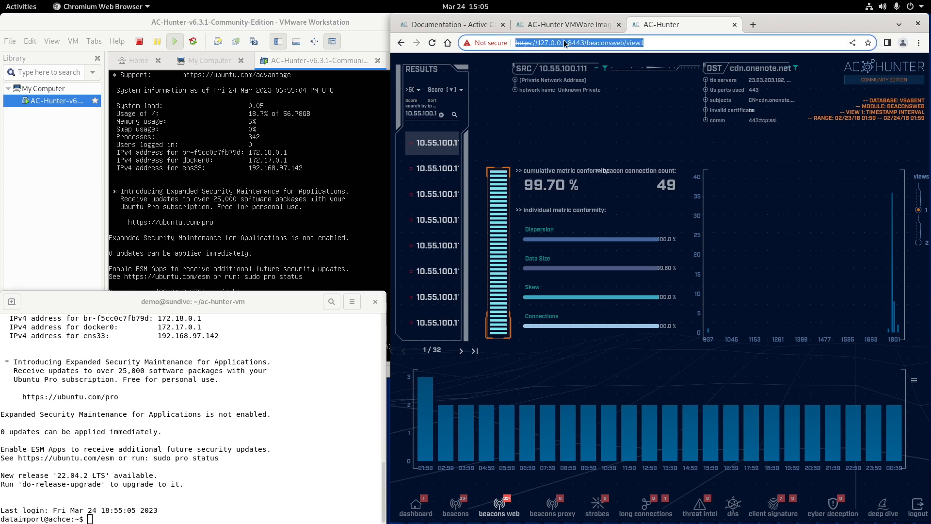
click(564, 40)
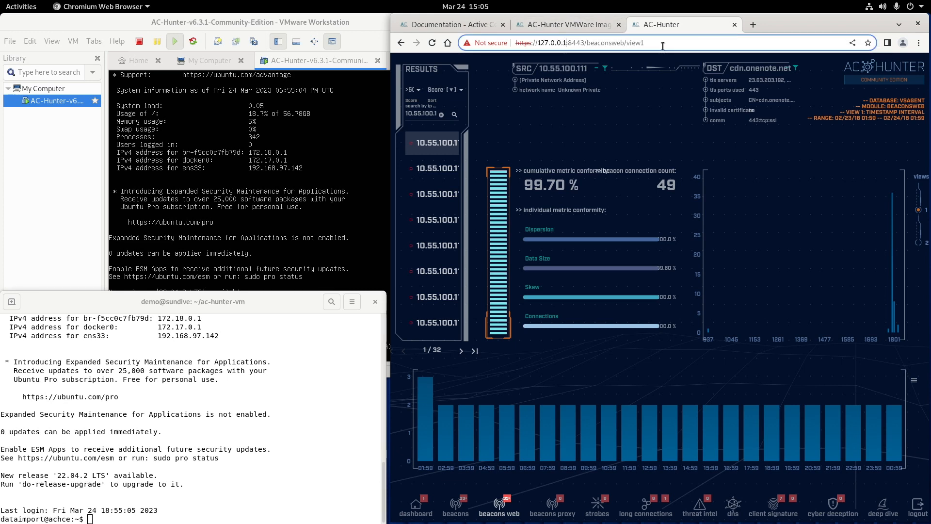
key(shift+Left)
key(shift+Left)
key(shift+Left)
key(shift+Left)
key(shift+Left)
key(shift+Left)
key(shift+Left)
key(shift+Left)
key(shift+Left)
click(552, 24)
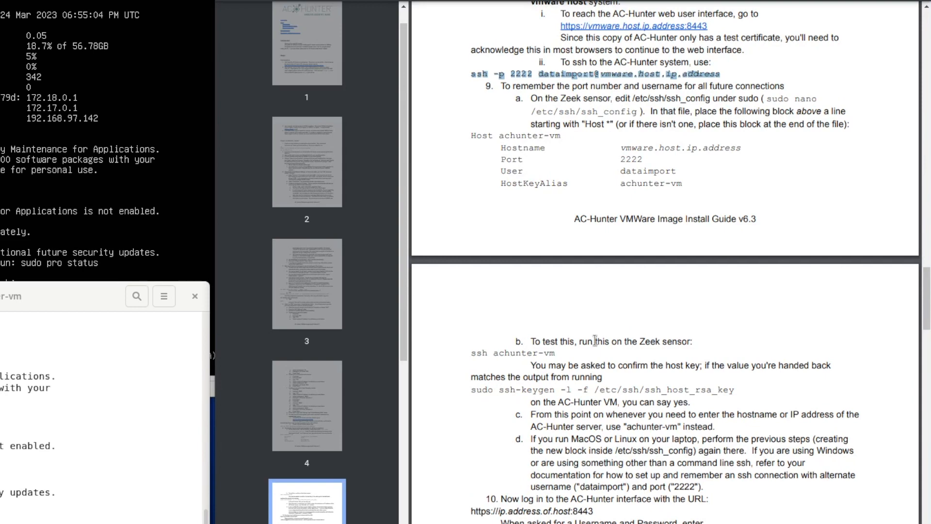
Scroll past the SSH config step, briefly highlighting the curl…zeek pull command block
scroll(595, 340, down, 10)
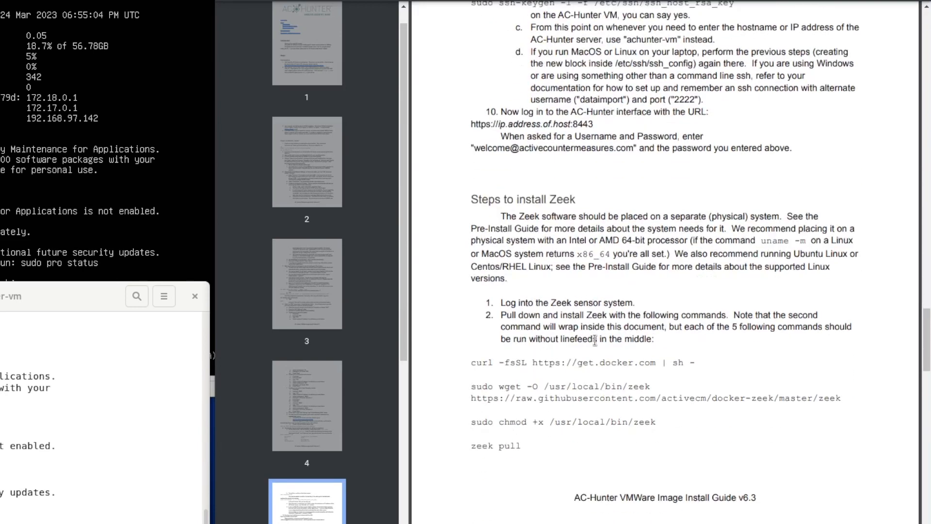
scroll(595, 339, down, 2)
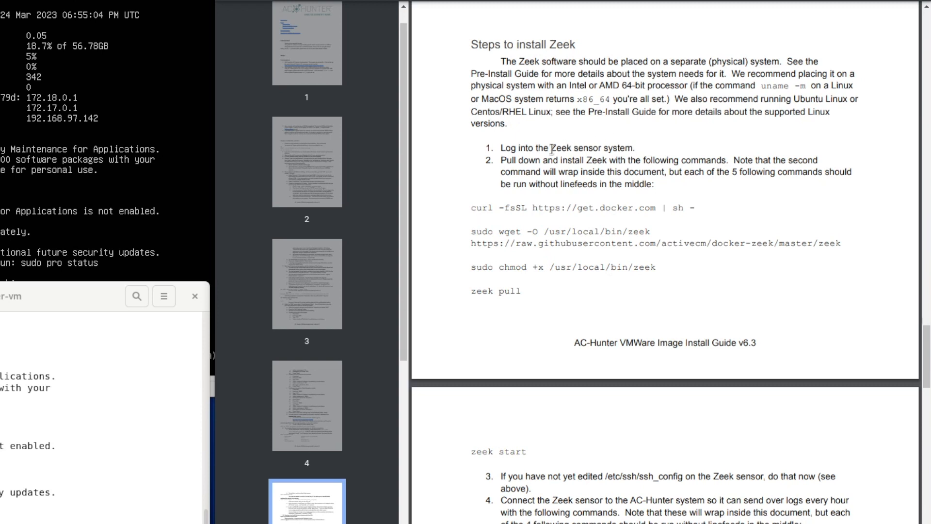
scroll(551, 148, down, 3)
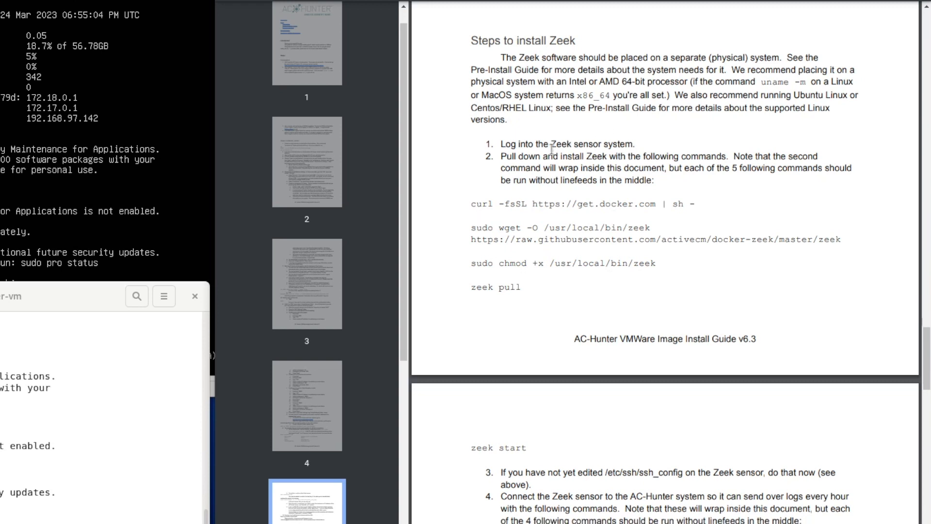
drag(468, 132, 610, 226)
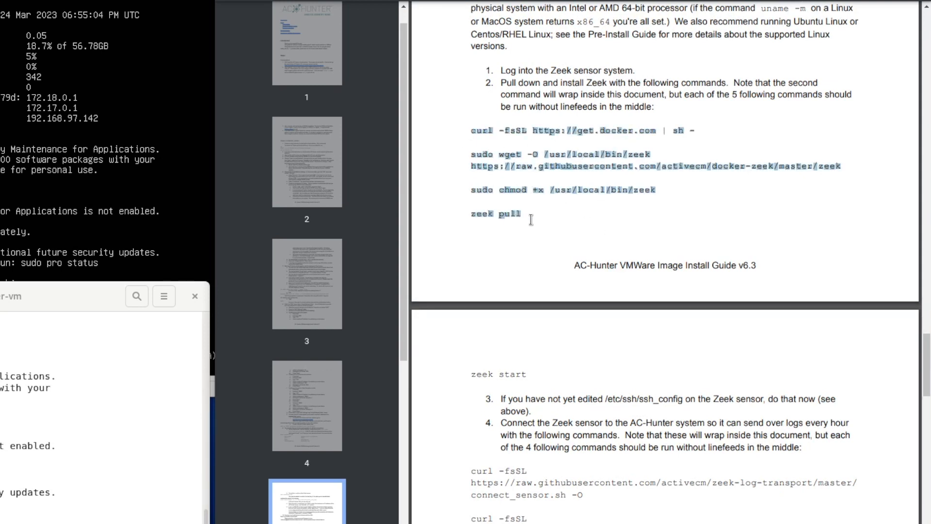
click(501, 149)
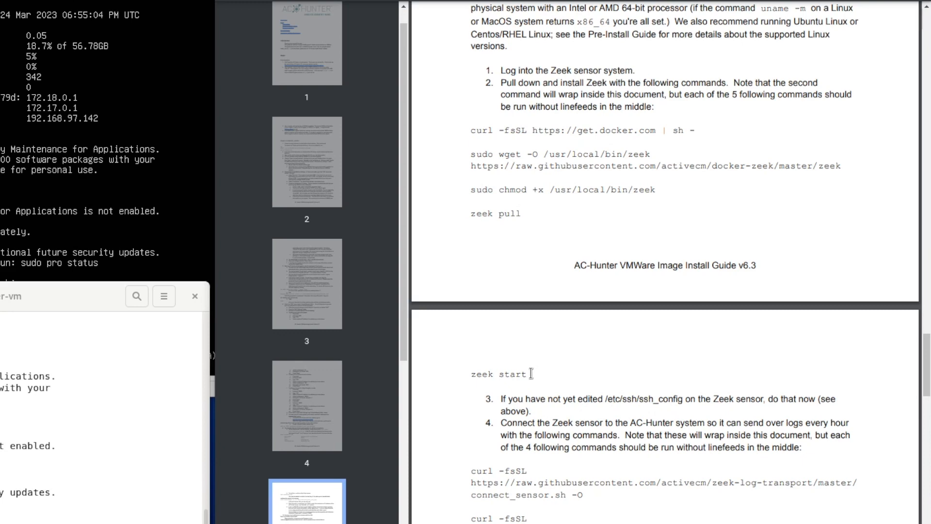
scroll(532, 374, down, 5)
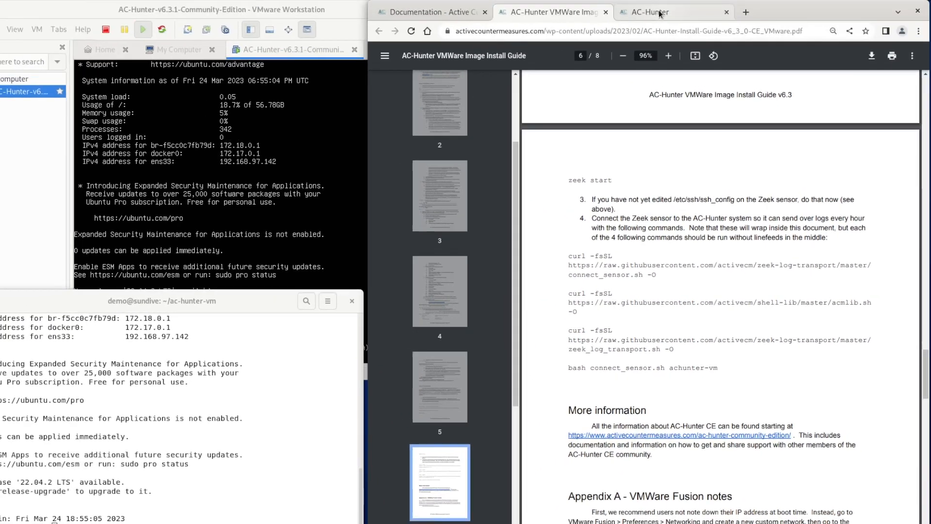
Browse the Community Edition overview and documentation pages, then open COMMUNITY EDITION SUPPORT
click(669, 22)
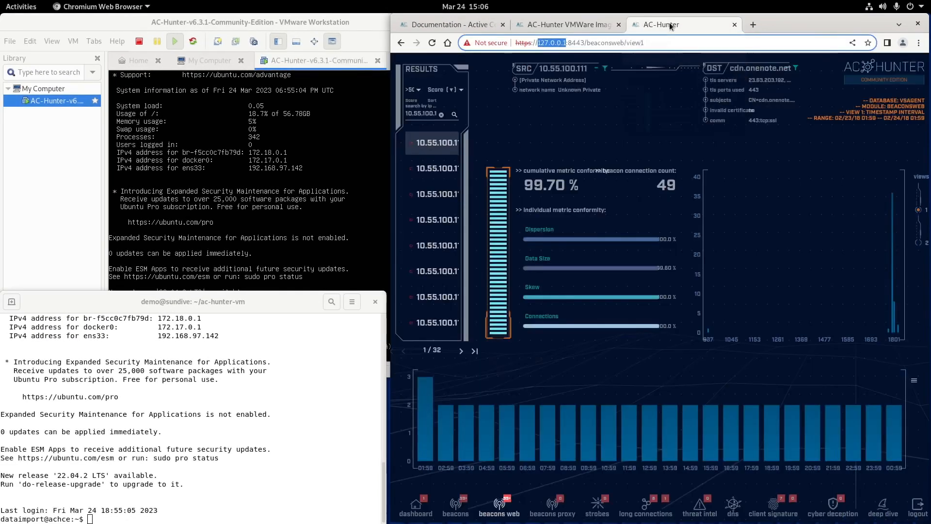
click(450, 25)
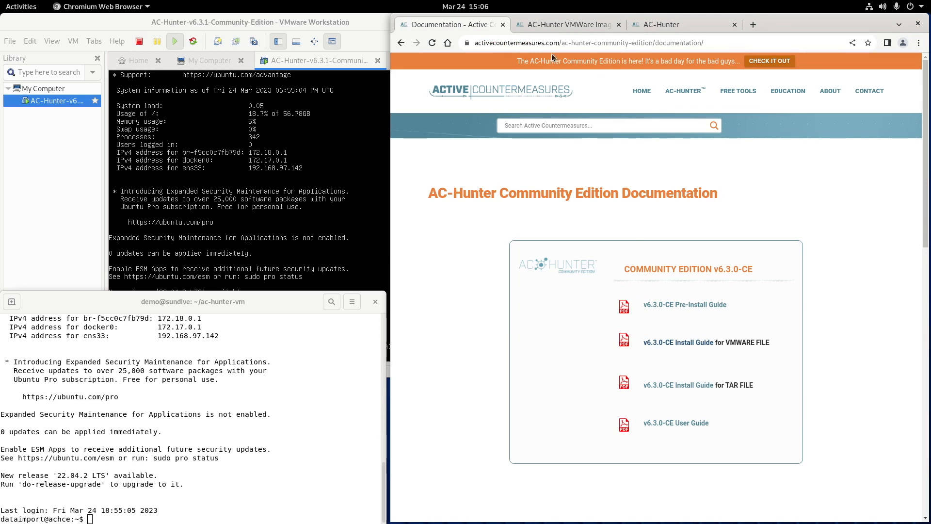
click(400, 43)
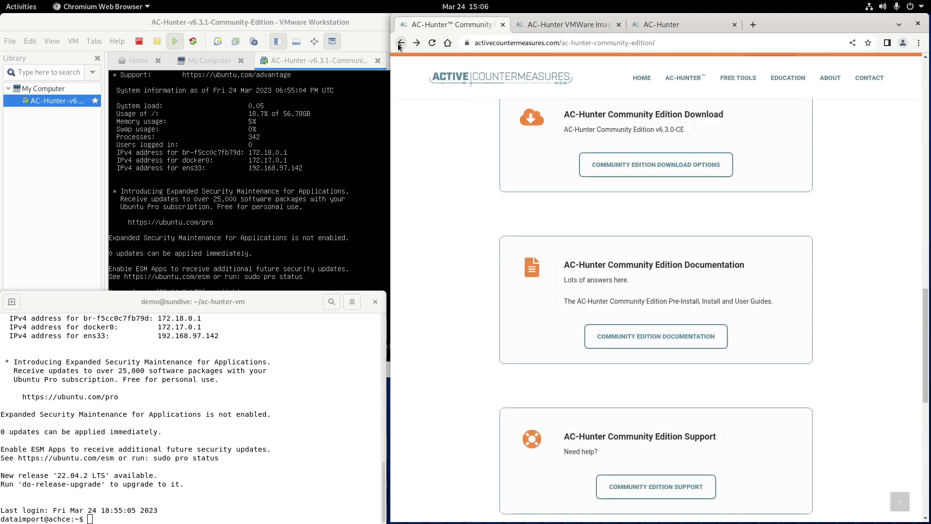
click(673, 332)
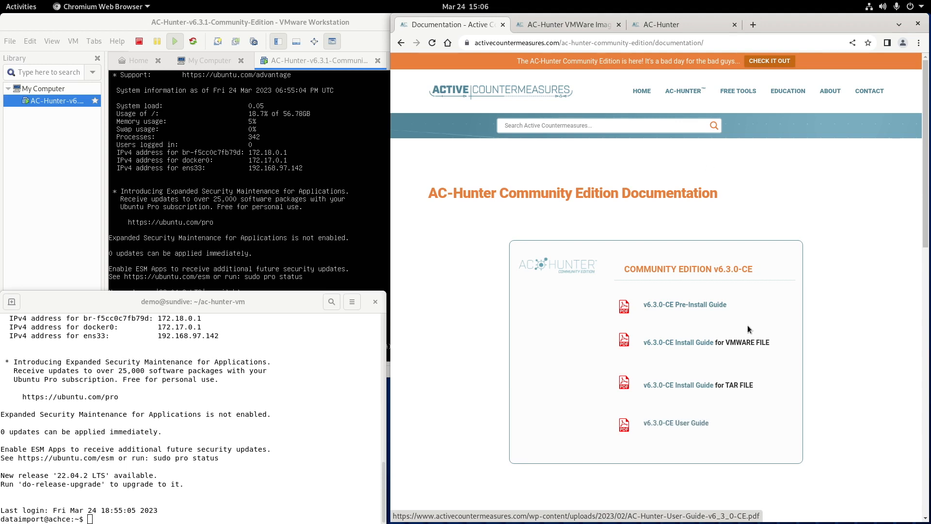
click(403, 48)
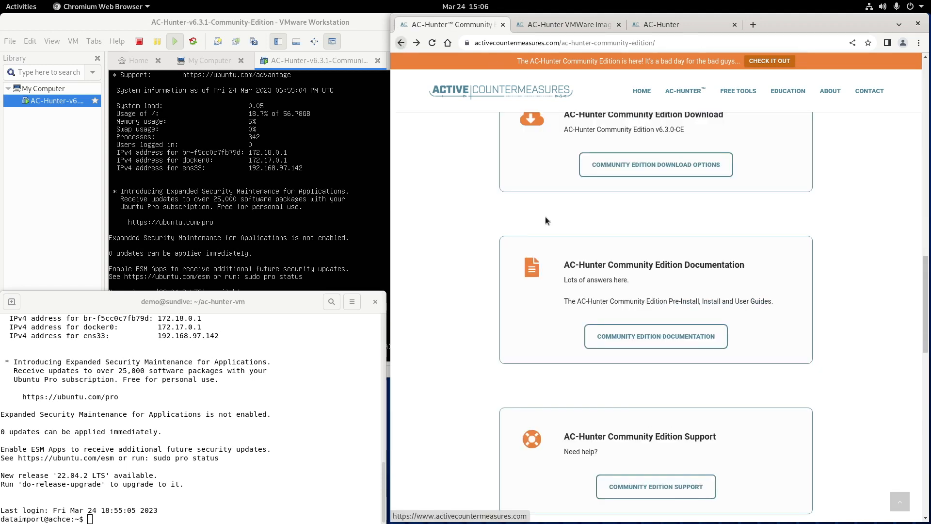
scroll(667, 331, down, 4)
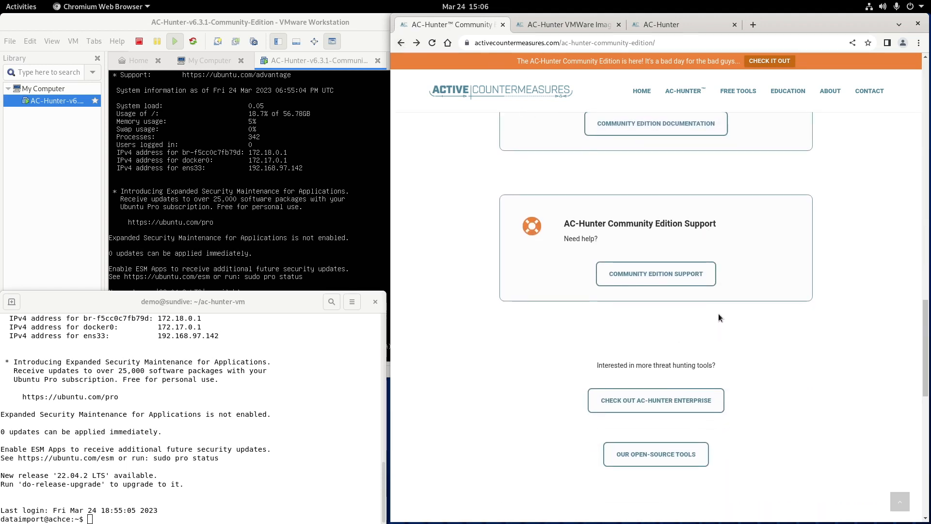
click(642, 279)
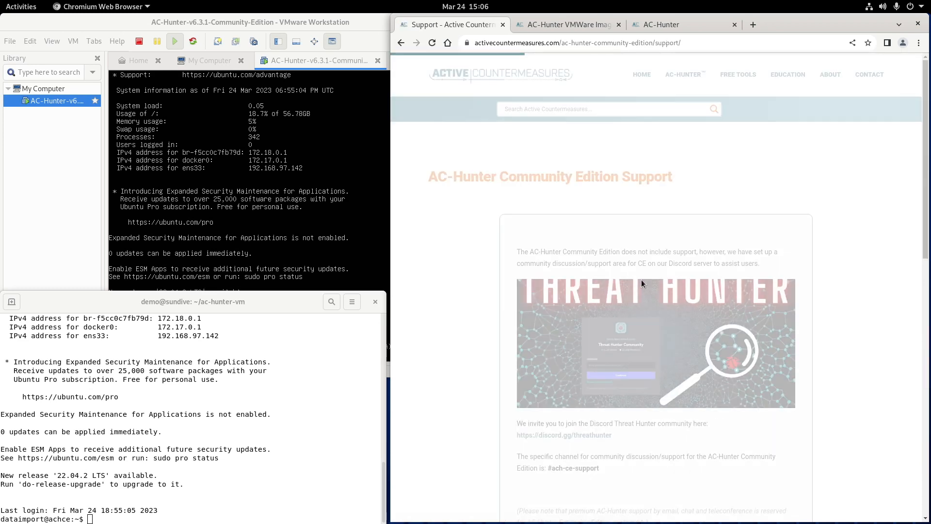
Open the SUPPORT FAQ link from the support page in a new browser tab
scroll(641, 276, down, 4)
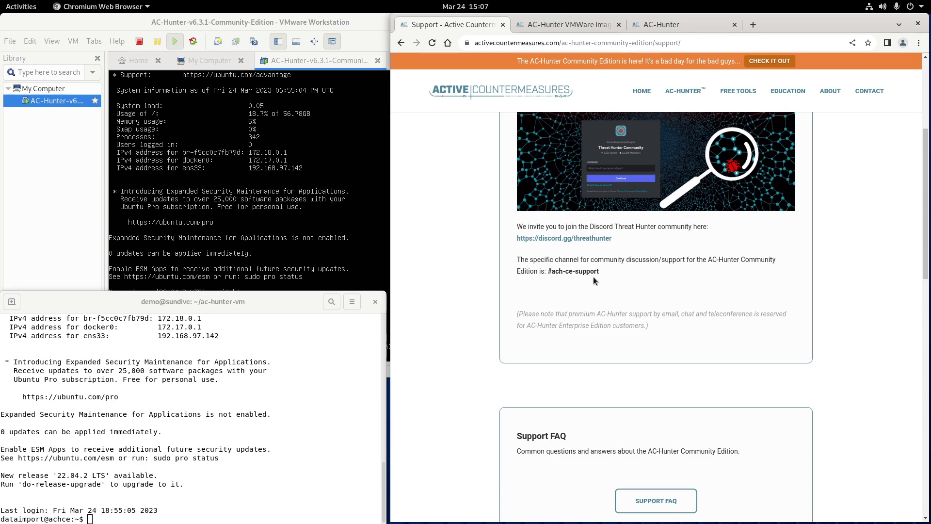
scroll(587, 302, down, 5)
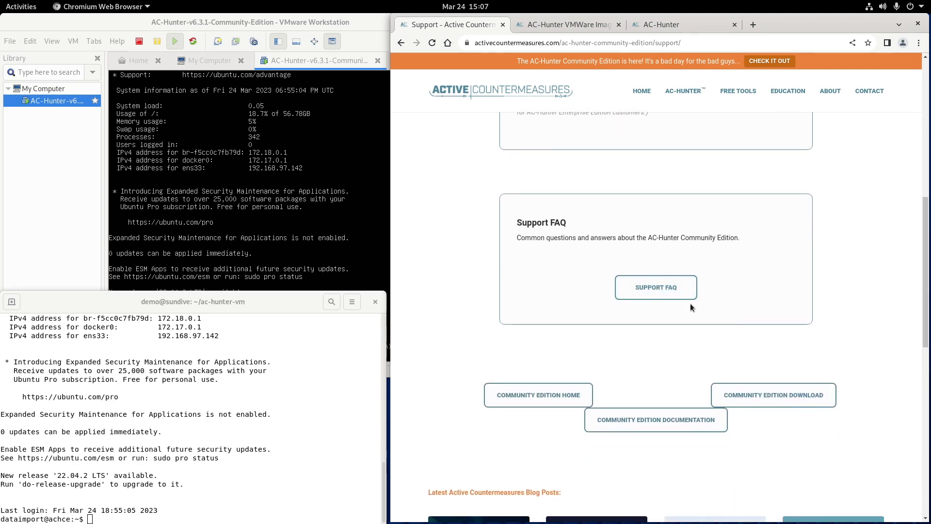
right_click(664, 294)
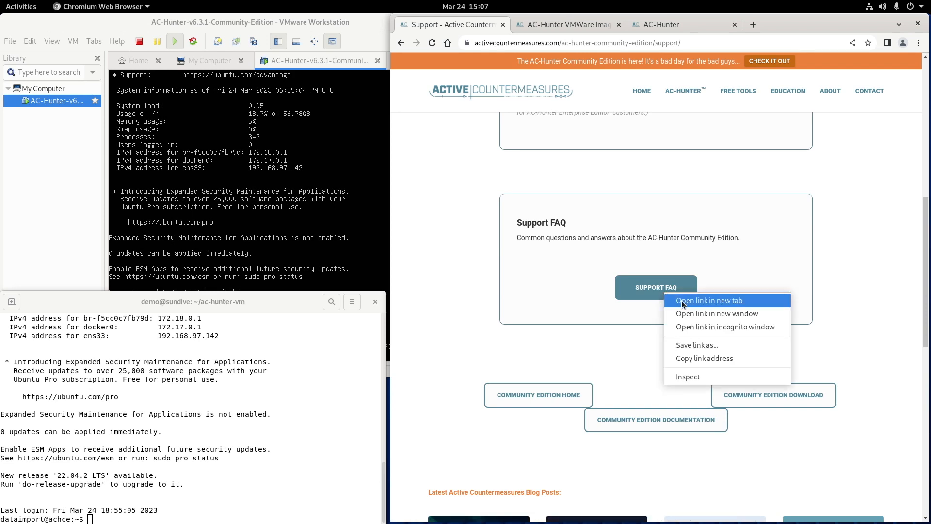
click(682, 301)
Skim the AC-Hunter Community Edition FAQ Google Doc, then go back to the Support page
click(573, 24)
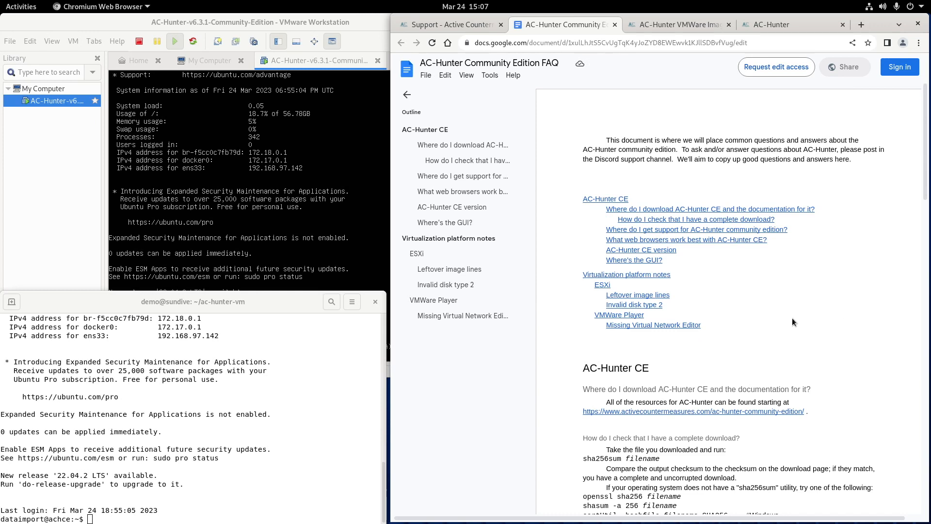
scroll(793, 320, down, 3)
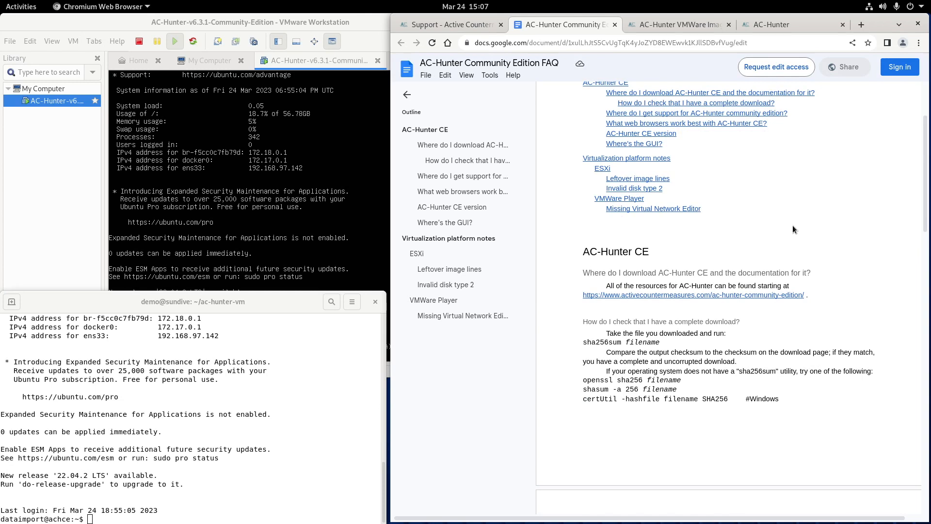
scroll(793, 225, up, 3)
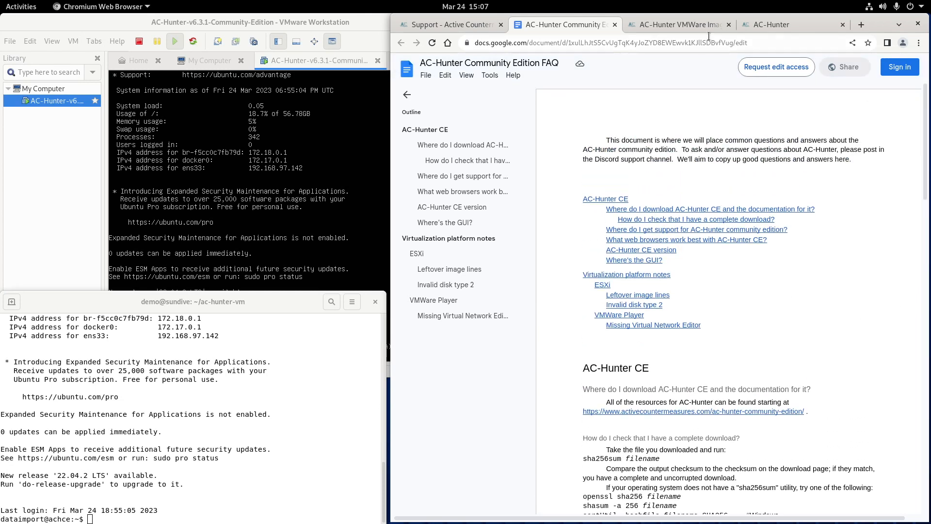
click(456, 24)
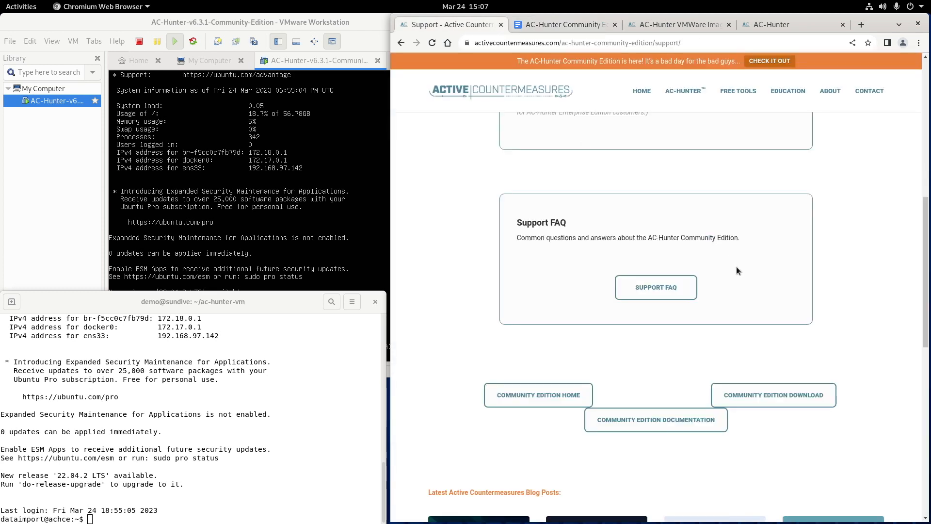